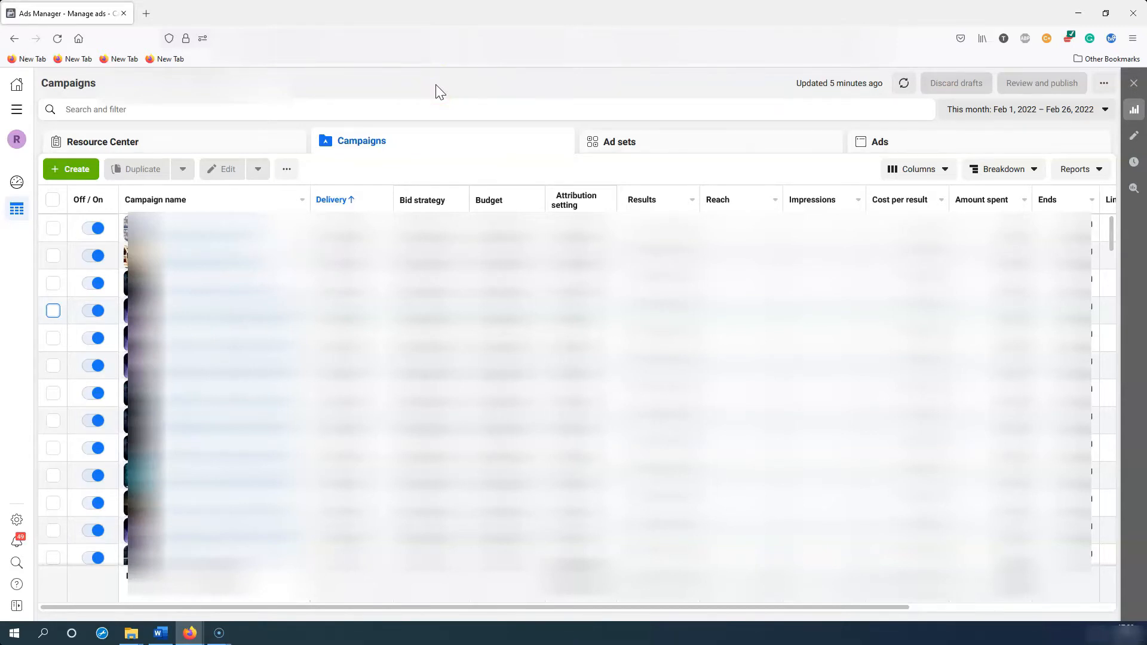
Step: Look at Events Manager in the full tools list, then return to campaigns
{"action": "left_click", "coordinate": [17, 109]}
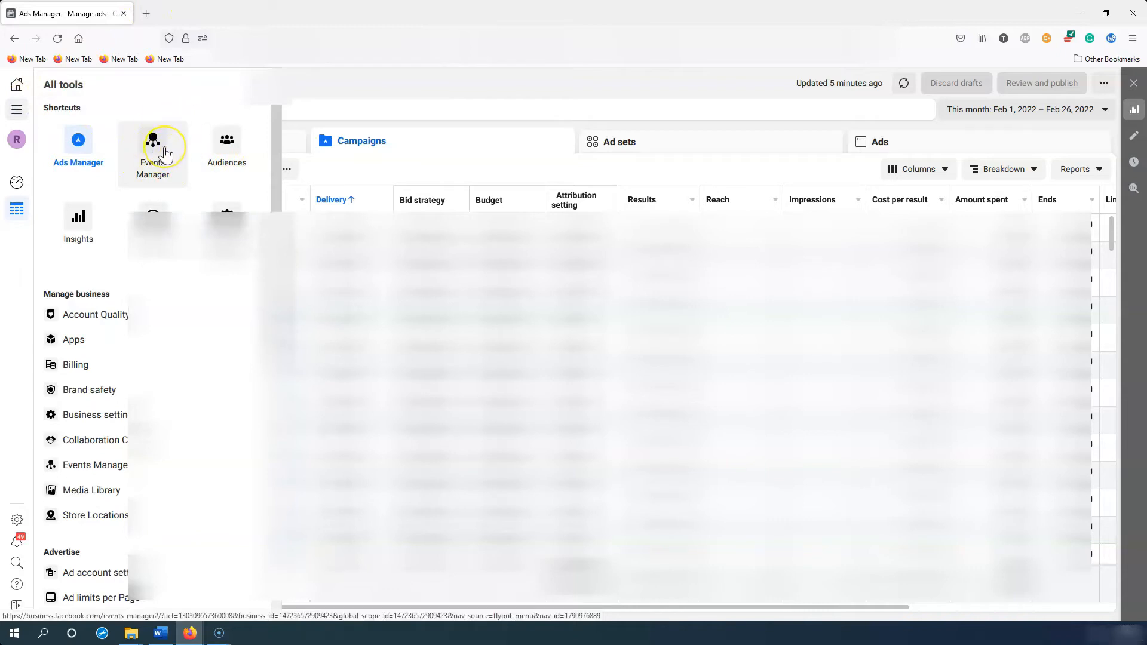
{"action": "left_click", "coordinate": [180, 135]}
{"action": "left_click", "coordinate": [325, 79]}
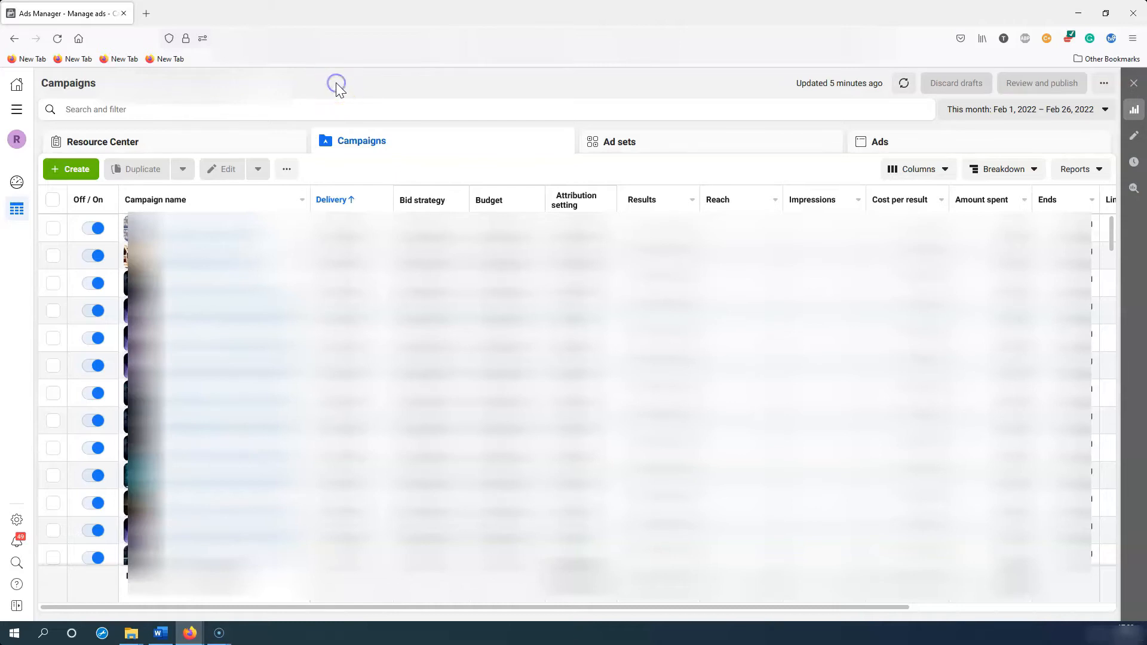
Step: Create a new campaign and pick Sales from the campaign objective list
{"action": "left_click", "coordinate": [73, 169]}
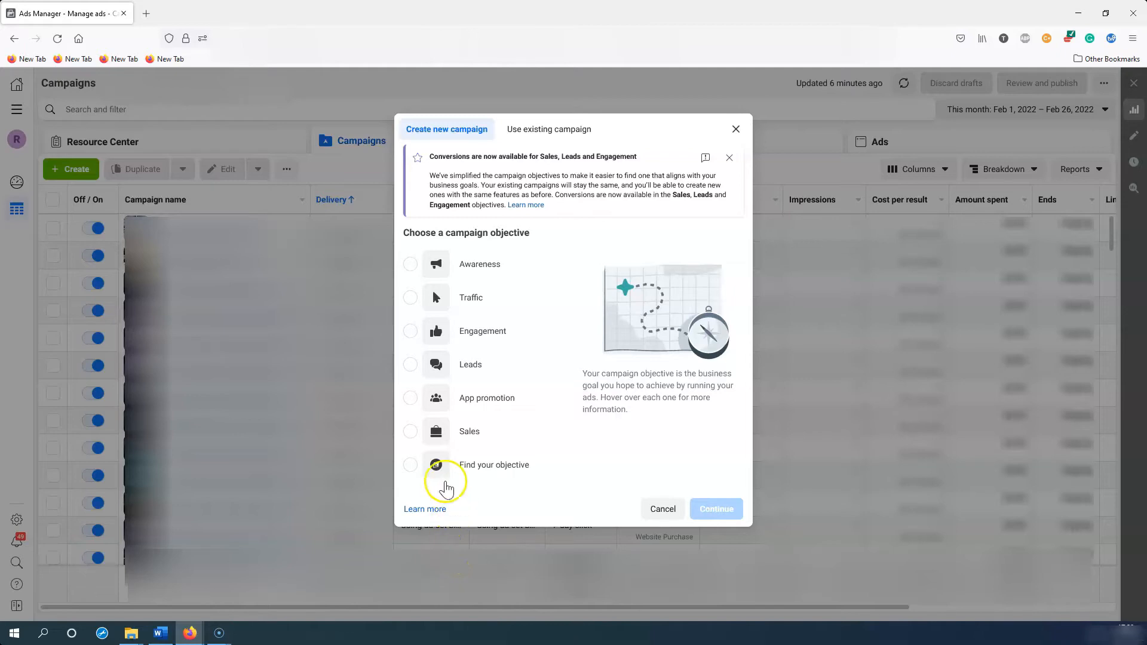
{"action": "mouse_move", "coordinate": [430, 439]}
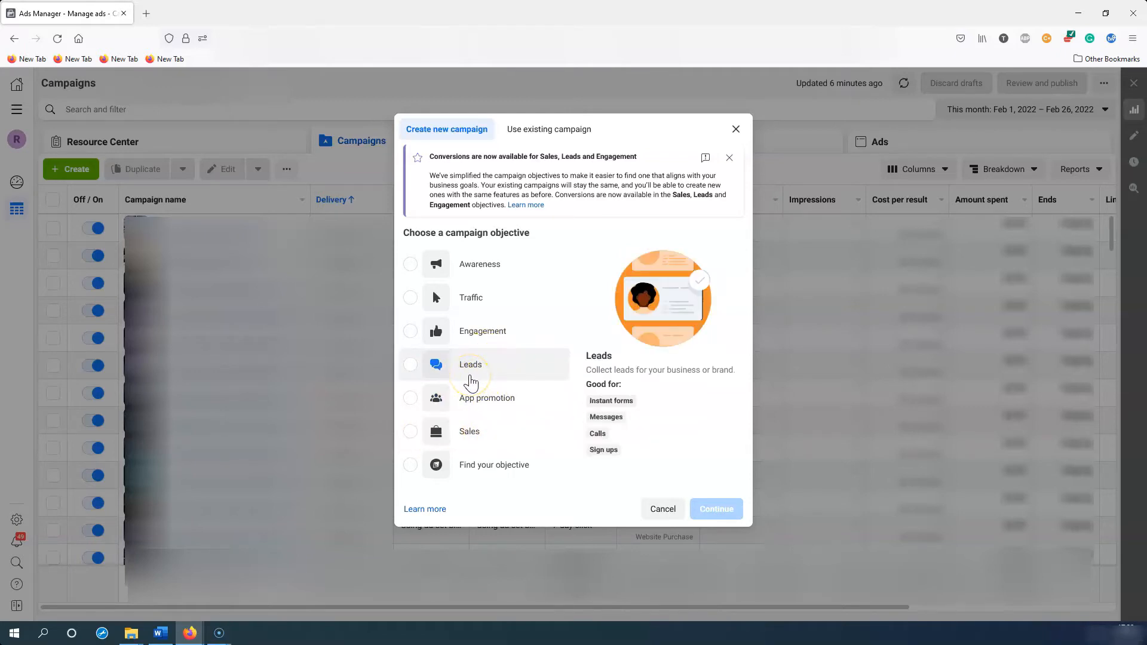
{"action": "left_click", "coordinate": [436, 437]}
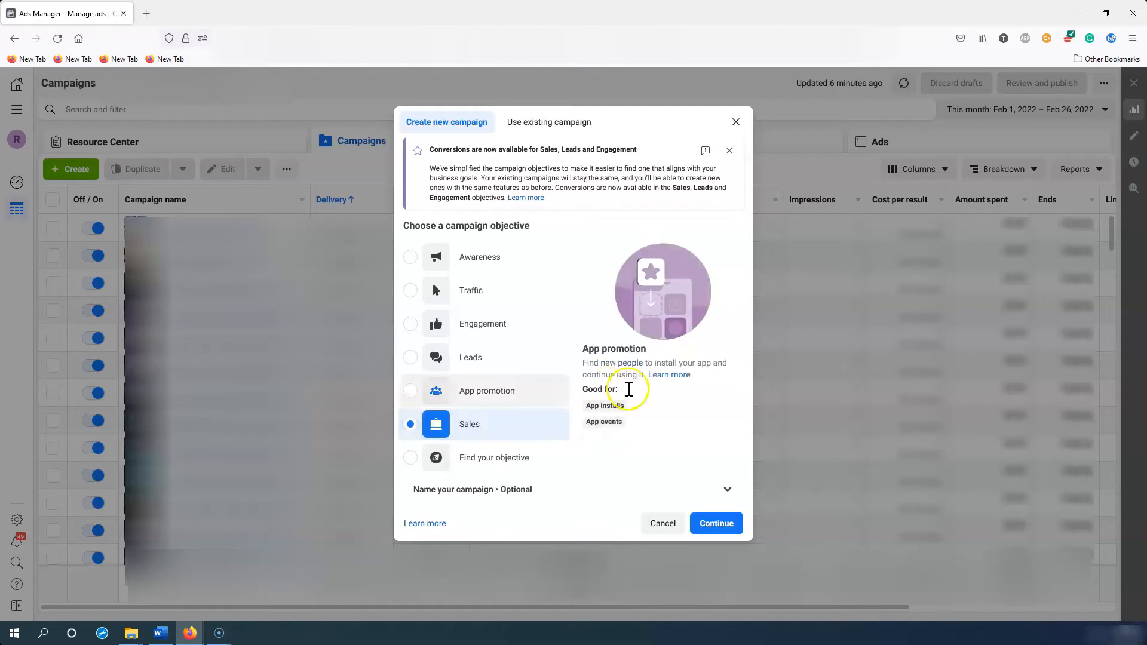
Step: Expand Name your campaign to reveal the campaign, ad set and ad name fields
{"action": "left_click", "coordinate": [599, 491]}
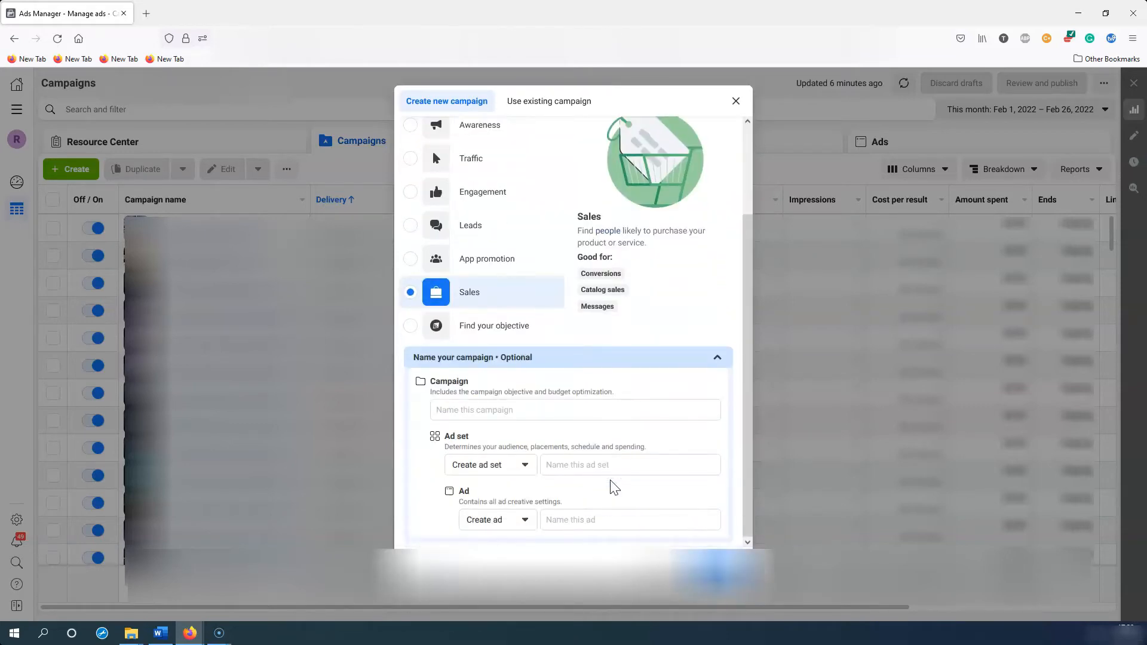
{"action": "left_click", "coordinate": [536, 410]}
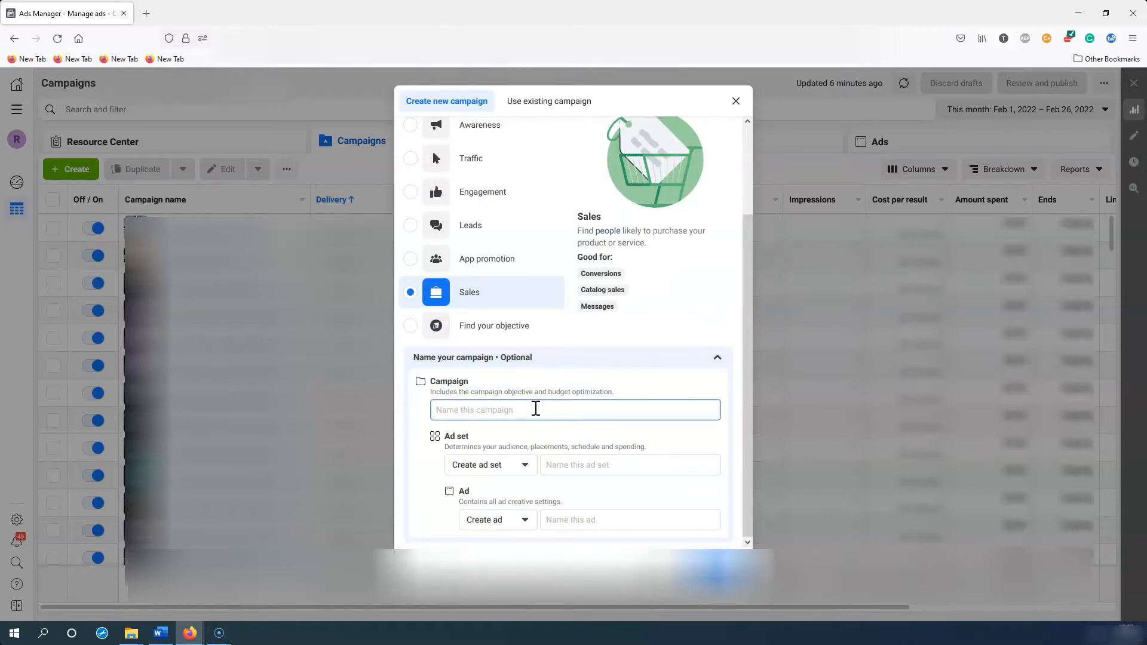
{"action": "left_click", "coordinate": [500, 399]}
{"action": "left_click", "coordinate": [445, 410]}
{"action": "left_click", "coordinate": [590, 465]}
{"action": "left_click", "coordinate": [609, 520]}
{"action": "left_click", "coordinate": [460, 410]}
Step: Name the campaign 'Test 1 C', ad set 'AD Test' and ad 'Ad creative test', then continue
{"action": "type", "text": "Test 1 C"}
{"action": "left_click", "coordinate": [590, 465]}
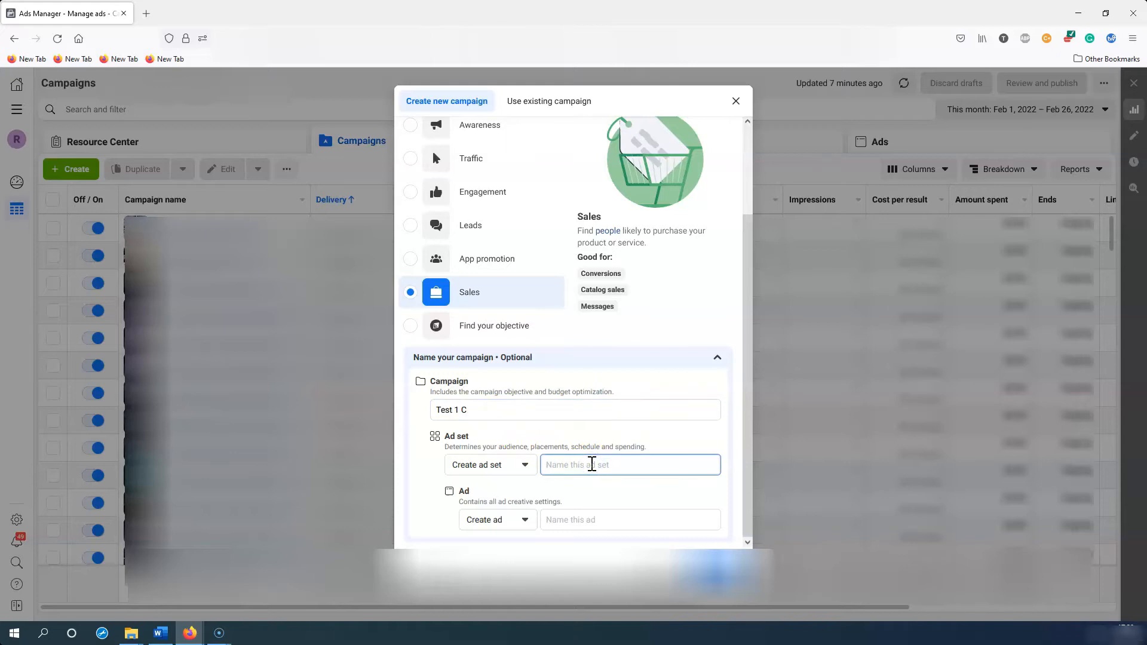
{"action": "type", "text": "AD Test"}
{"action": "left_click", "coordinate": [590, 515]}
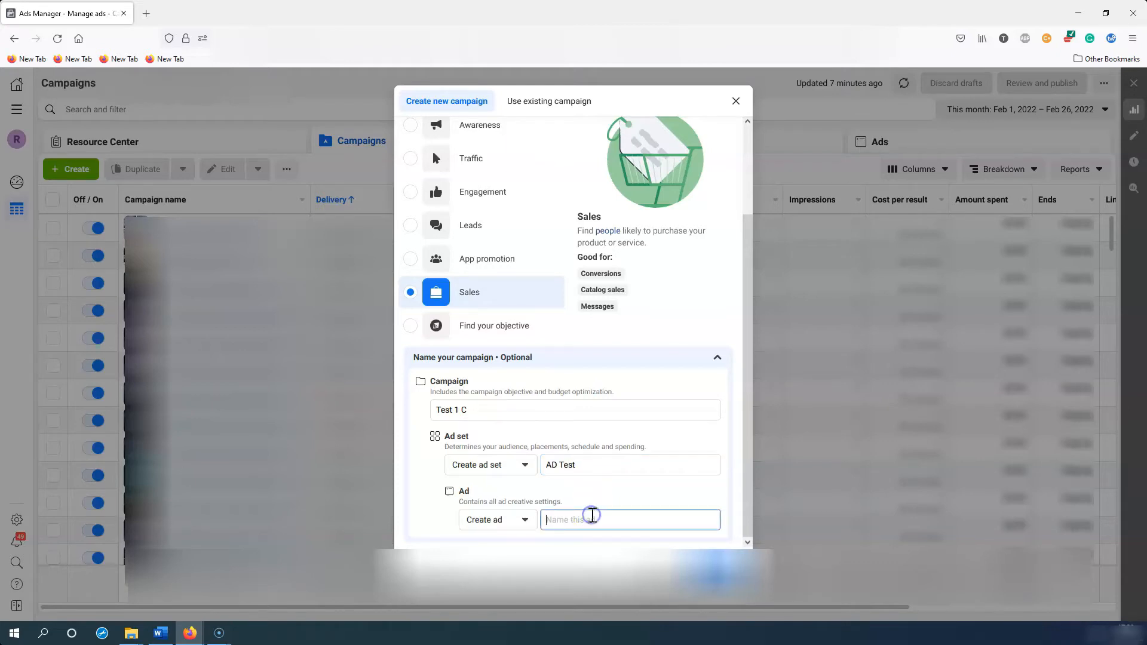
{"action": "type", "text": "Ad creative test"}
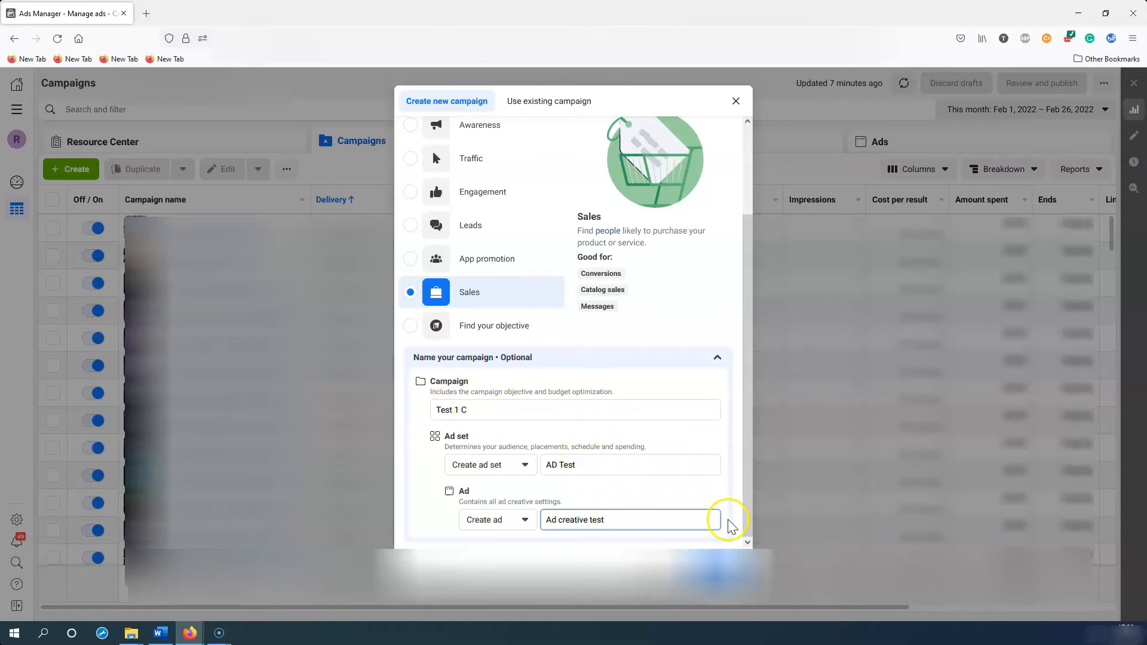
{"action": "left_click", "coordinate": [714, 572]}
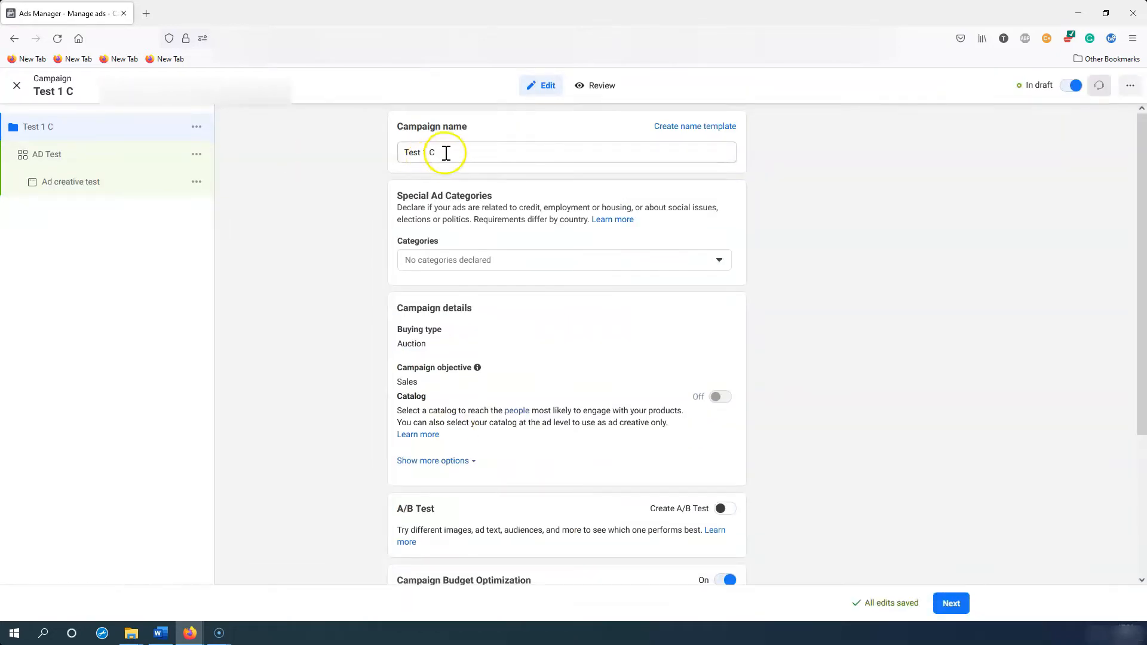
Step: Review the campaign name, Special Ad Categories and A/B Test sections of the campaign form
{"action": "left_click_drag", "start_coordinate": [395, 125], "coordinate": [495, 134]}
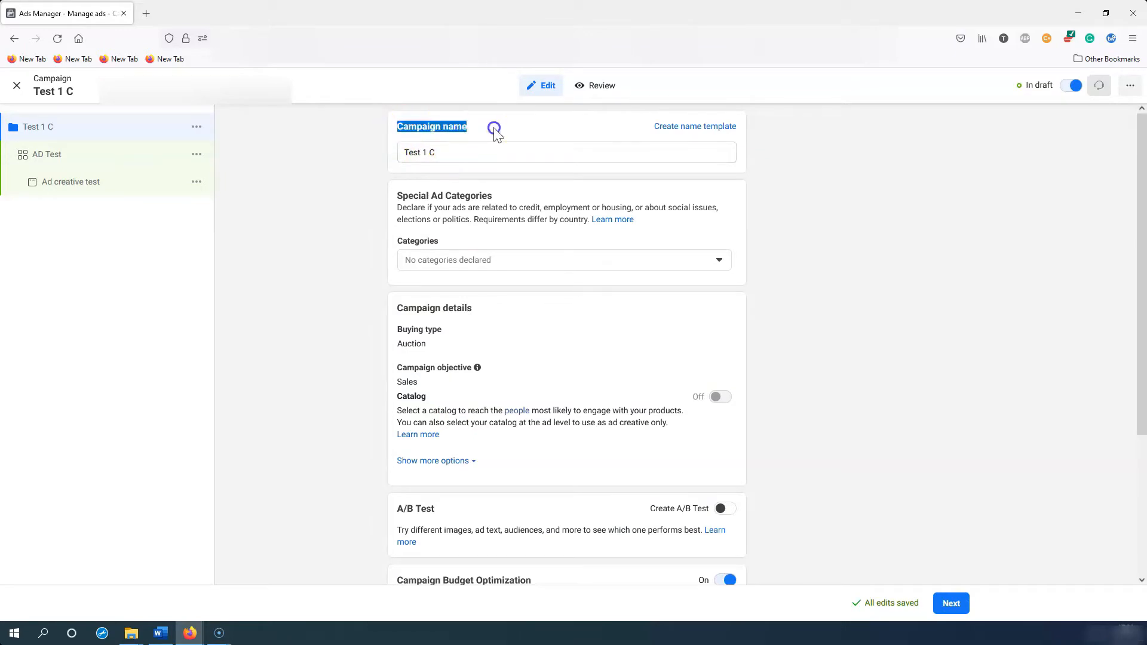
{"action": "left_click", "coordinate": [470, 153]}
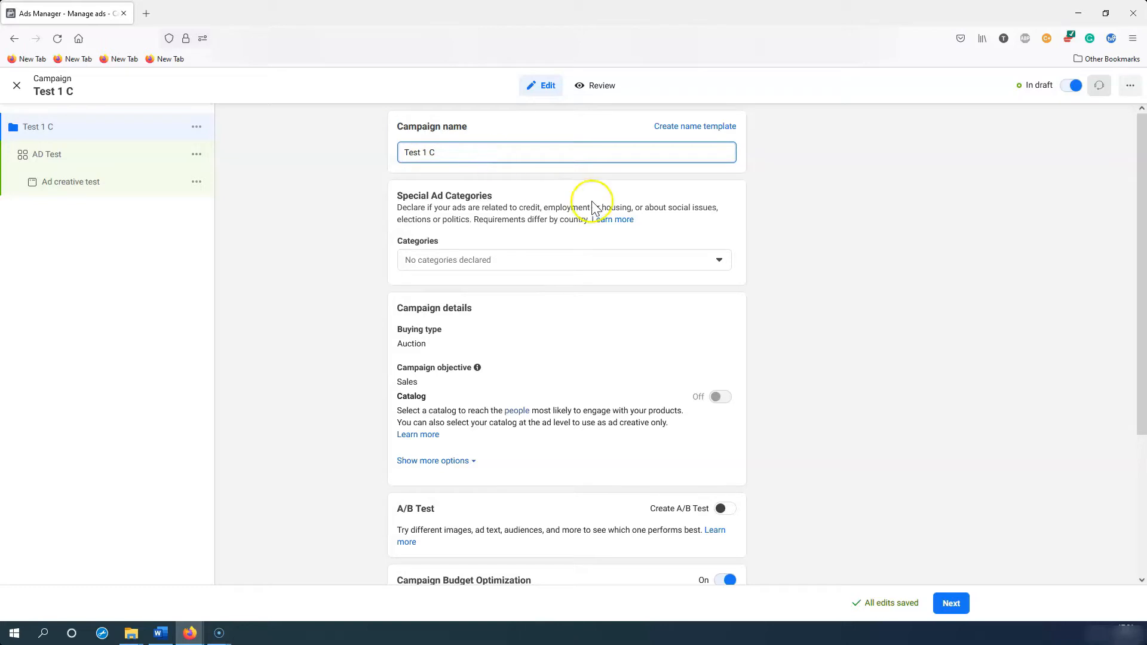
{"action": "left_click", "coordinate": [398, 194]}
{"action": "left_click_drag", "start_coordinate": [393, 195], "coordinate": [702, 244]}
{"action": "left_click", "coordinate": [698, 239]}
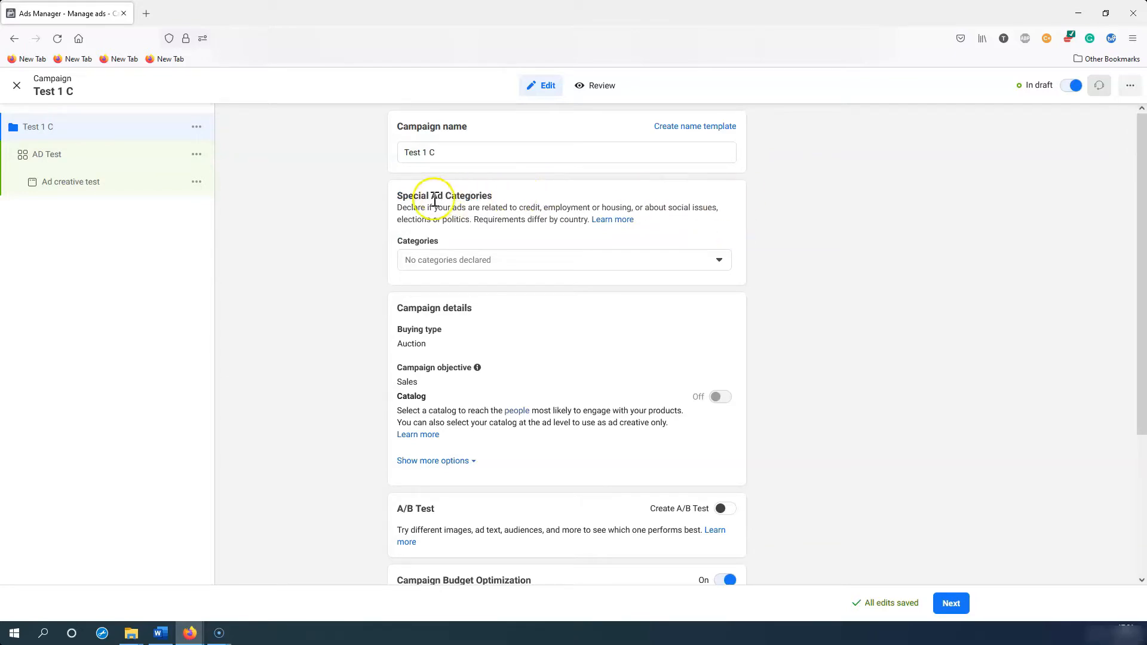
{"action": "left_click_drag", "start_coordinate": [413, 195], "coordinate": [530, 221]}
{"action": "left_click", "coordinate": [530, 221]}
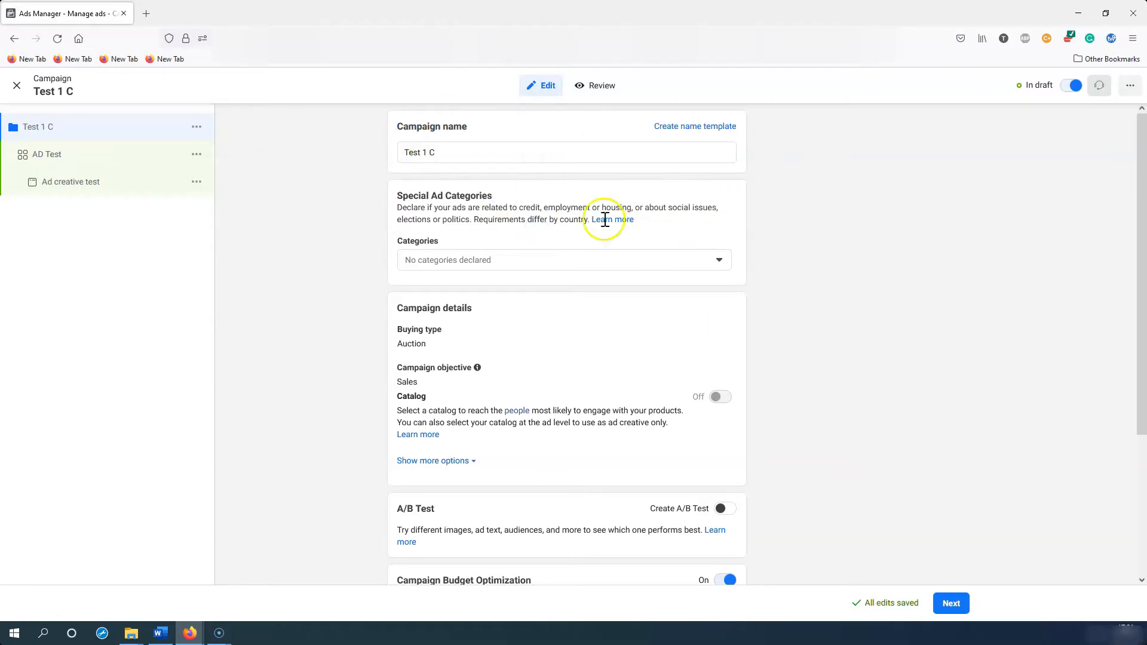
{"action": "scroll", "coordinate": [669, 236], "scroll_direction": "down", "scroll_amount": 3}
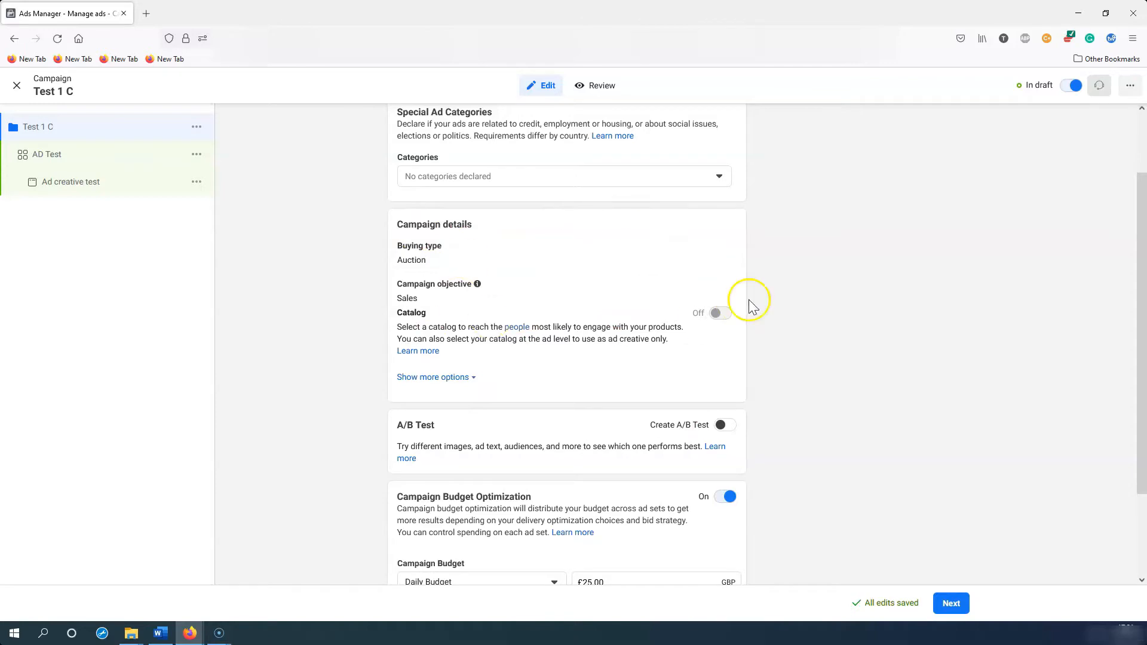
{"action": "scroll", "coordinate": [804, 297], "scroll_direction": "down", "scroll_amount": 3}
{"action": "left_click_drag", "start_coordinate": [397, 341], "coordinate": [436, 342]}
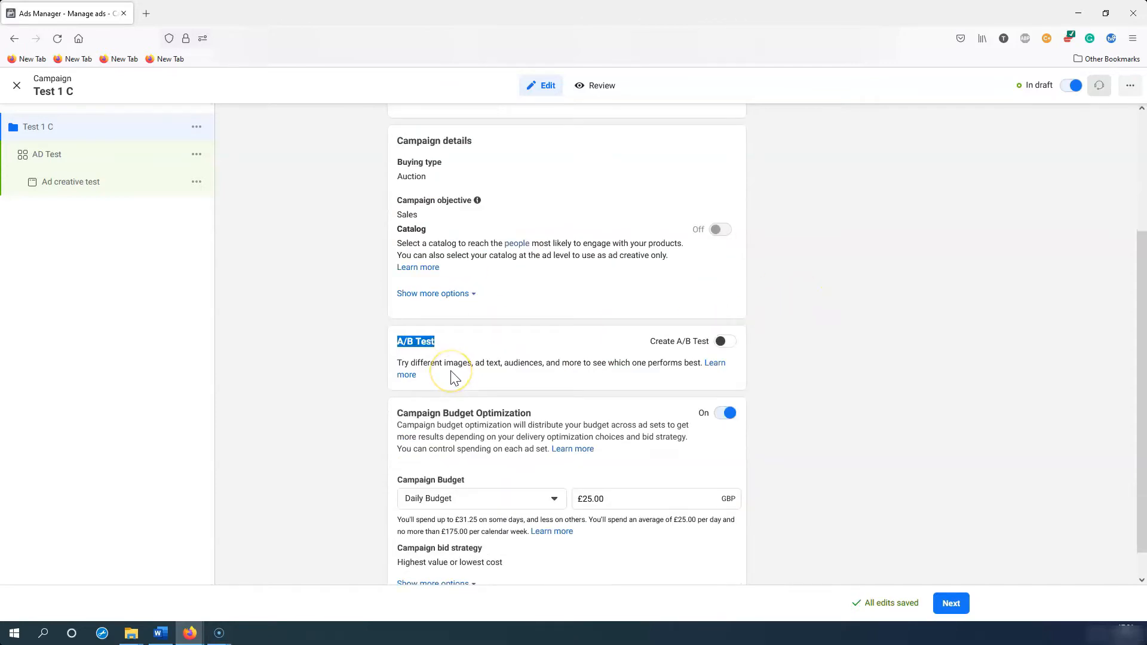
{"action": "left_click", "coordinate": [443, 358]}
{"action": "left_click_drag", "start_coordinate": [397, 341], "coordinate": [484, 349]}
{"action": "left_click", "coordinate": [476, 344]}
{"action": "left_click_drag", "start_coordinate": [403, 342], "coordinate": [739, 371]}
Step: Switch Campaign Budget Optimization off, dropping the £25.00 daily campaign budget
{"action": "scroll", "coordinate": [783, 374], "scroll_direction": "down", "scroll_amount": 1}
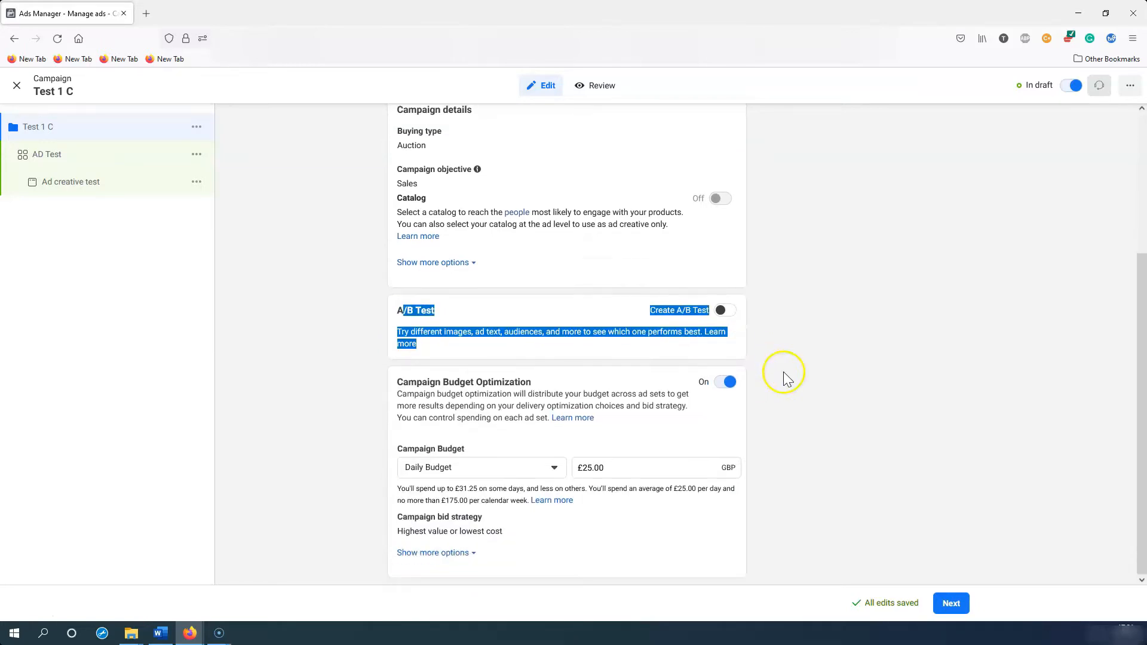
{"action": "left_click_drag", "start_coordinate": [388, 385], "coordinate": [621, 385]}
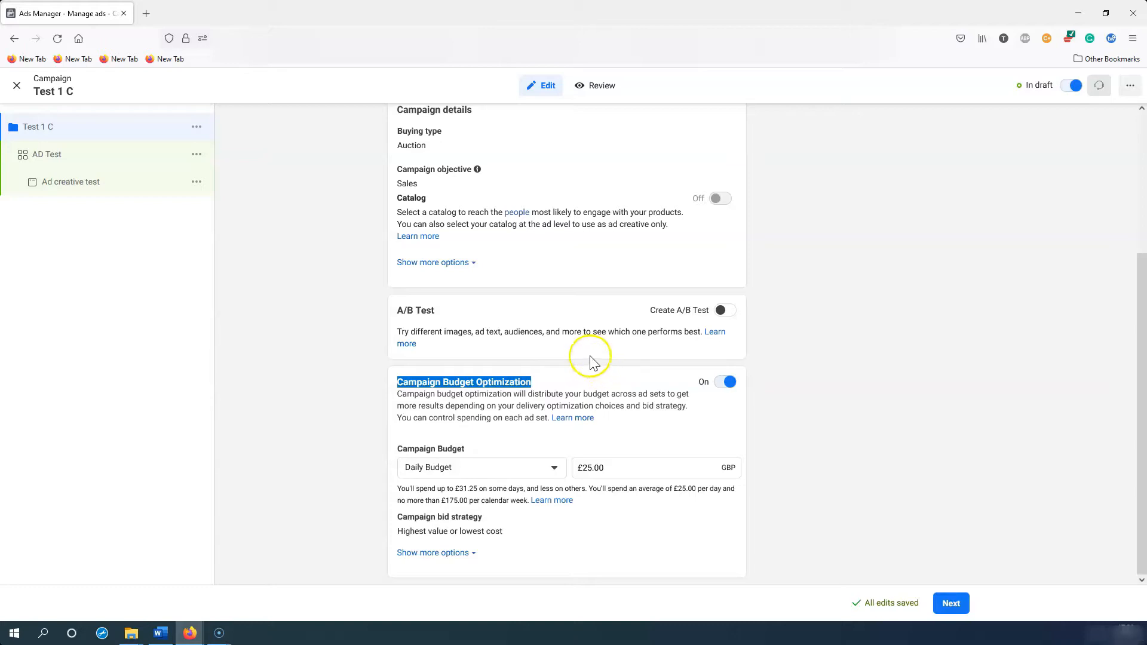
{"action": "left_click", "coordinate": [570, 383]}
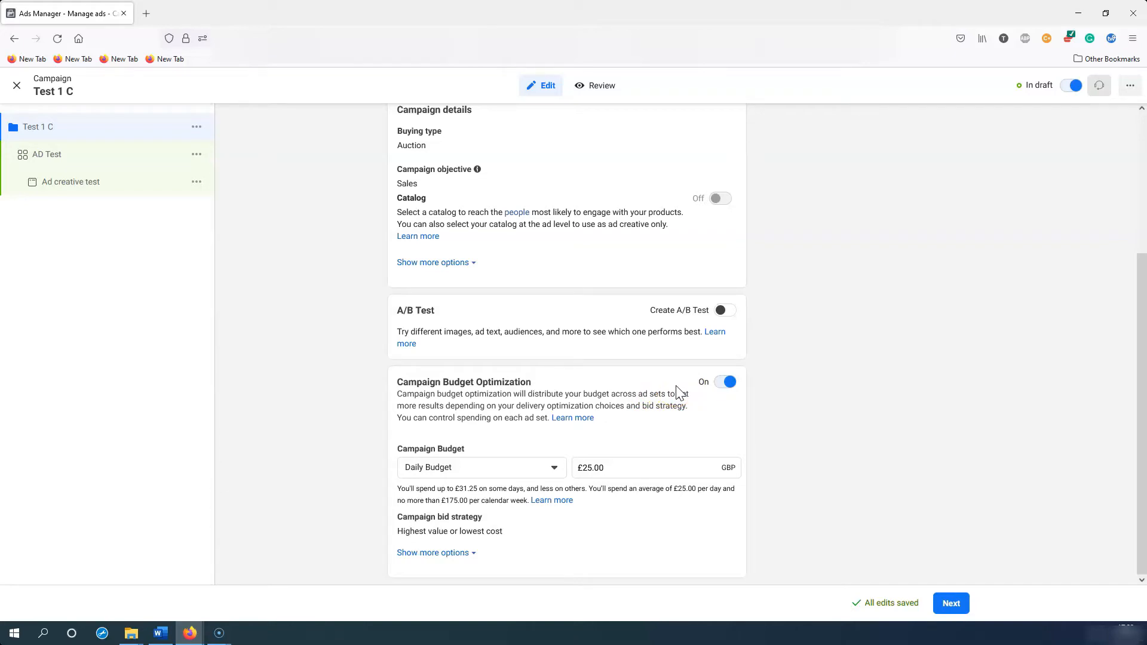
{"action": "left_click", "coordinate": [725, 382]}
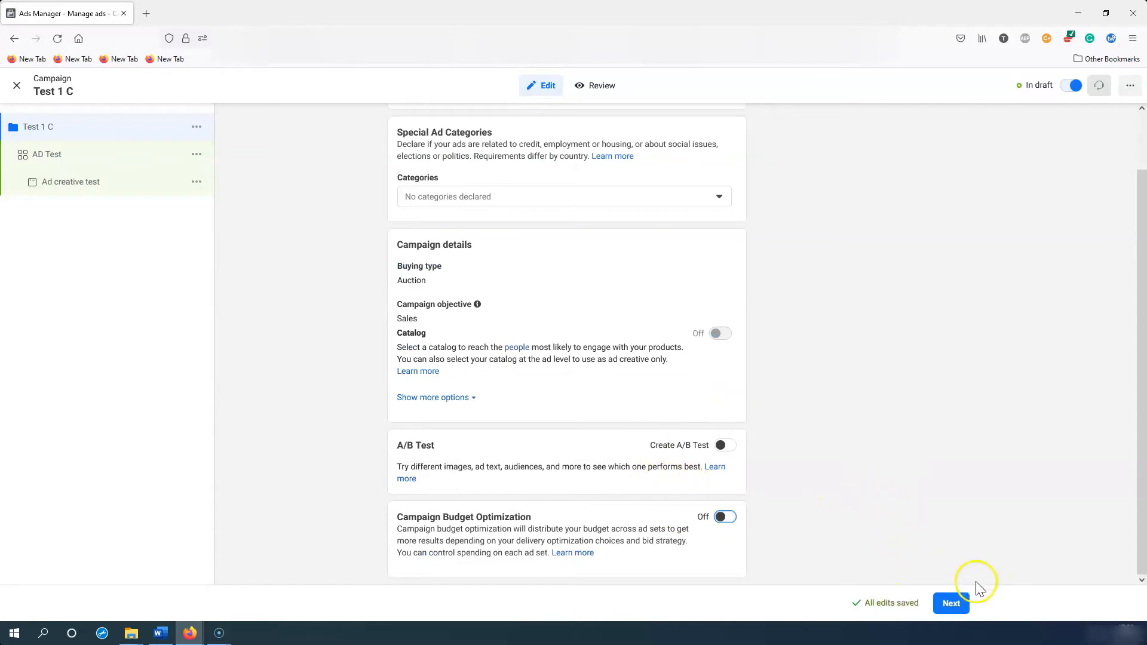
Step: Continue to the AD Test ad set settings
{"action": "left_click", "coordinate": [953, 604]}
{"action": "left_click", "coordinate": [499, 362]}
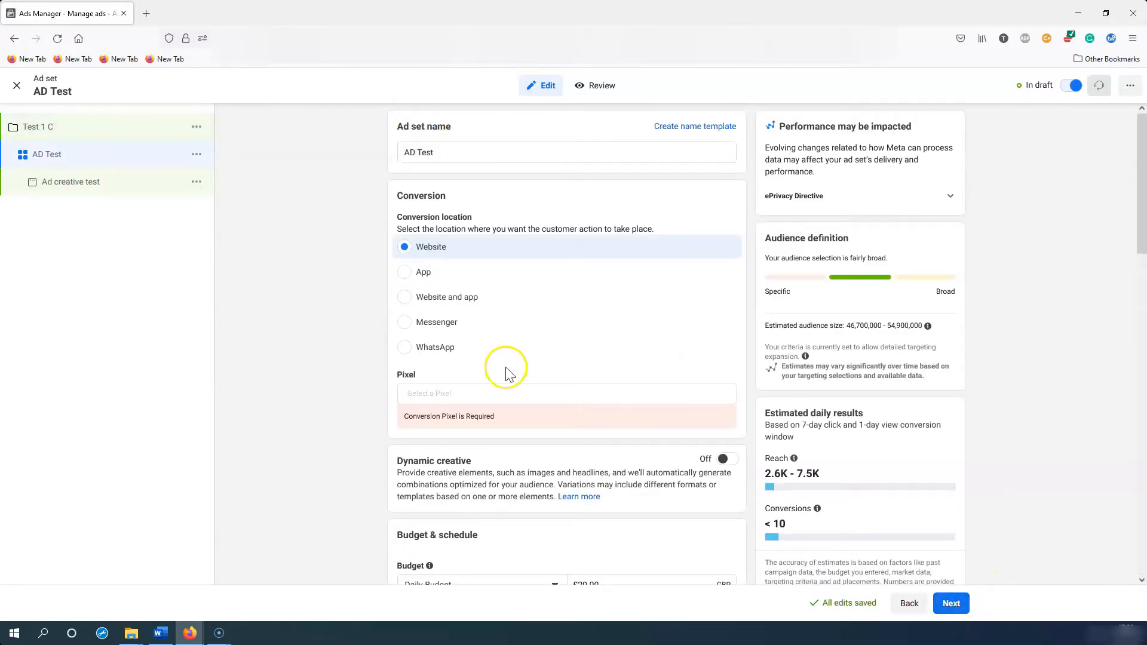
{"action": "left_click_drag", "start_coordinate": [435, 152], "coordinate": [392, 127]}
{"action": "left_click_drag", "start_coordinate": [445, 153], "coordinate": [404, 118]}
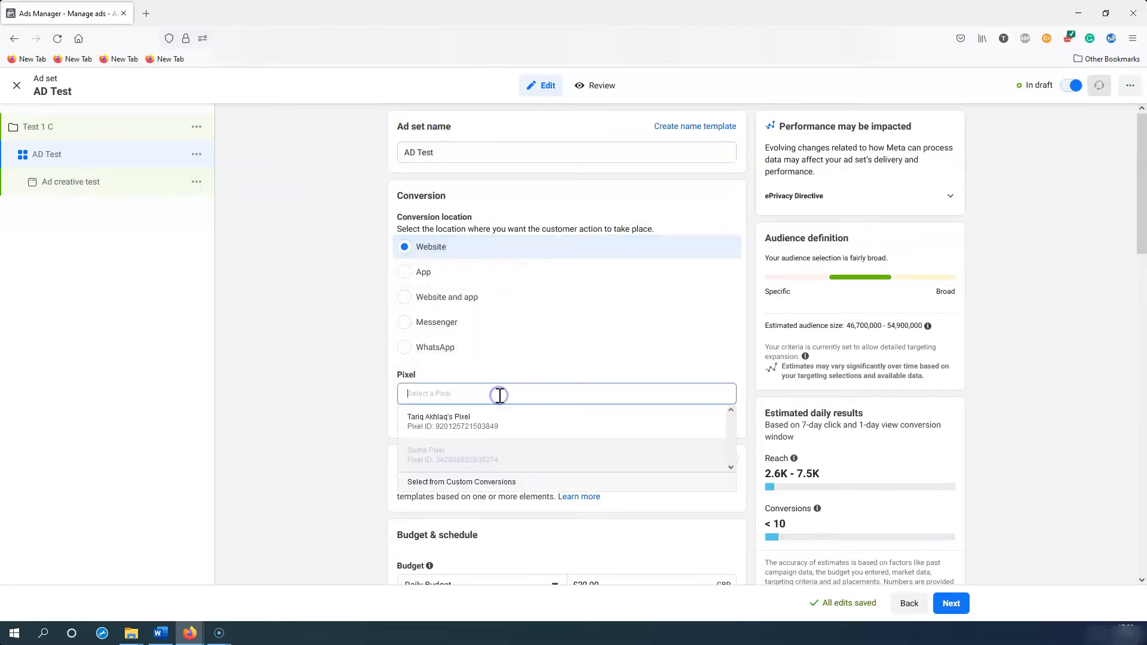
Step: Select the account's pixel with Purchase as conversion event and dismiss the pixel warning
{"action": "left_click", "coordinate": [475, 422]}
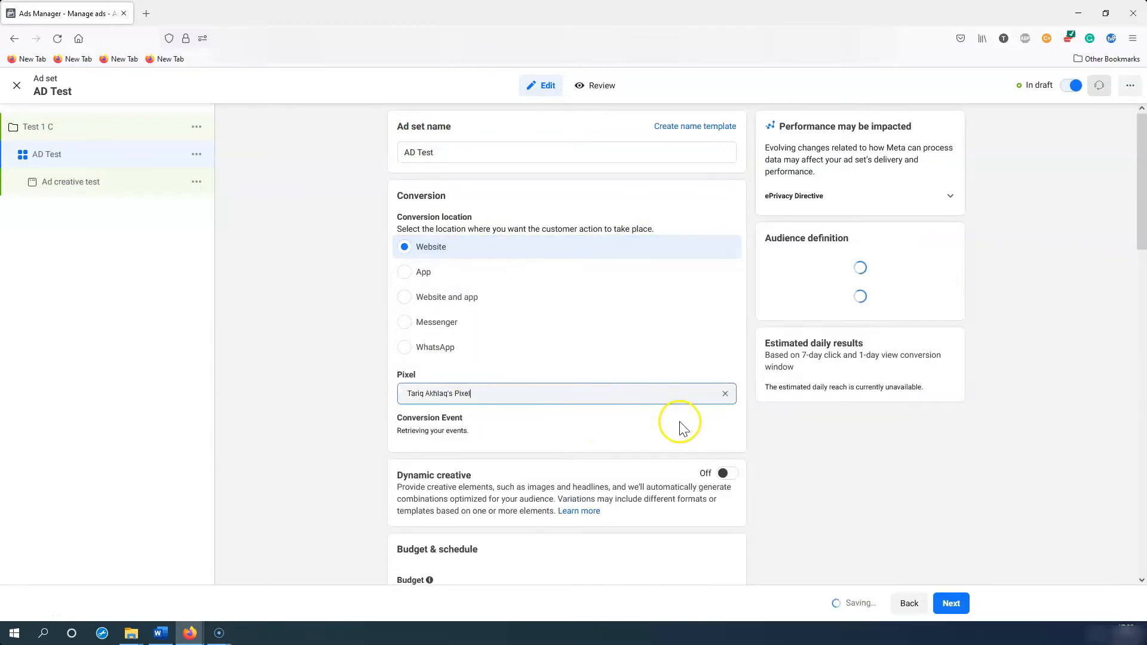
{"action": "scroll", "coordinate": [716, 427], "scroll_direction": "down", "scroll_amount": 2}
{"action": "left_click", "coordinate": [611, 352]}
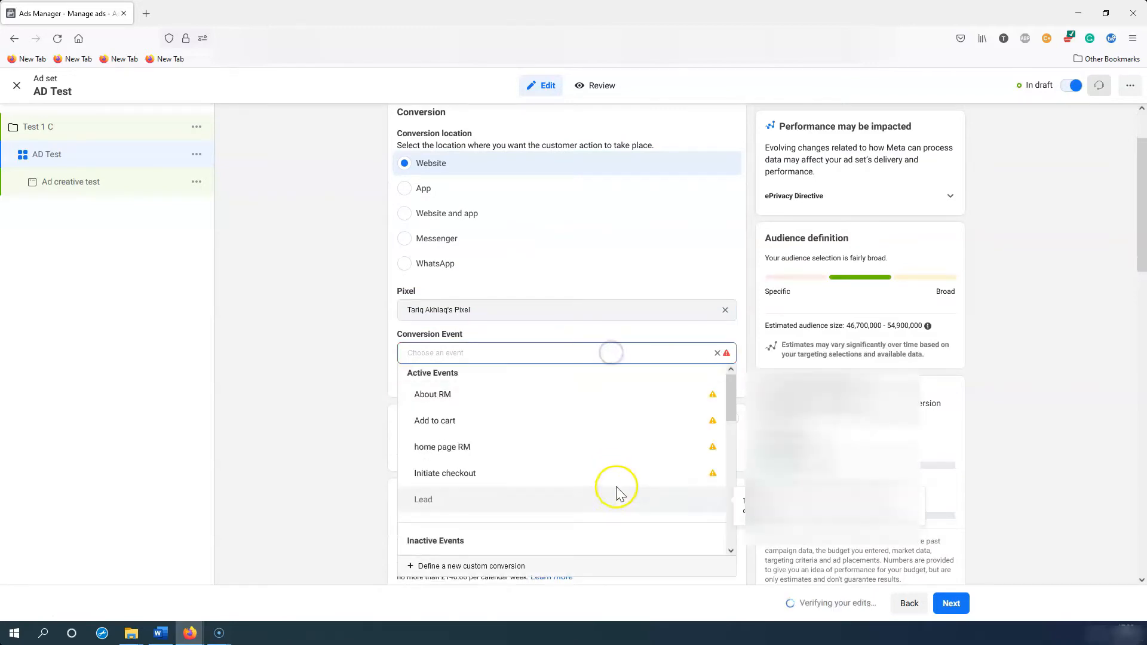
{"action": "scroll", "coordinate": [609, 471], "scroll_direction": "down", "scroll_amount": 3}
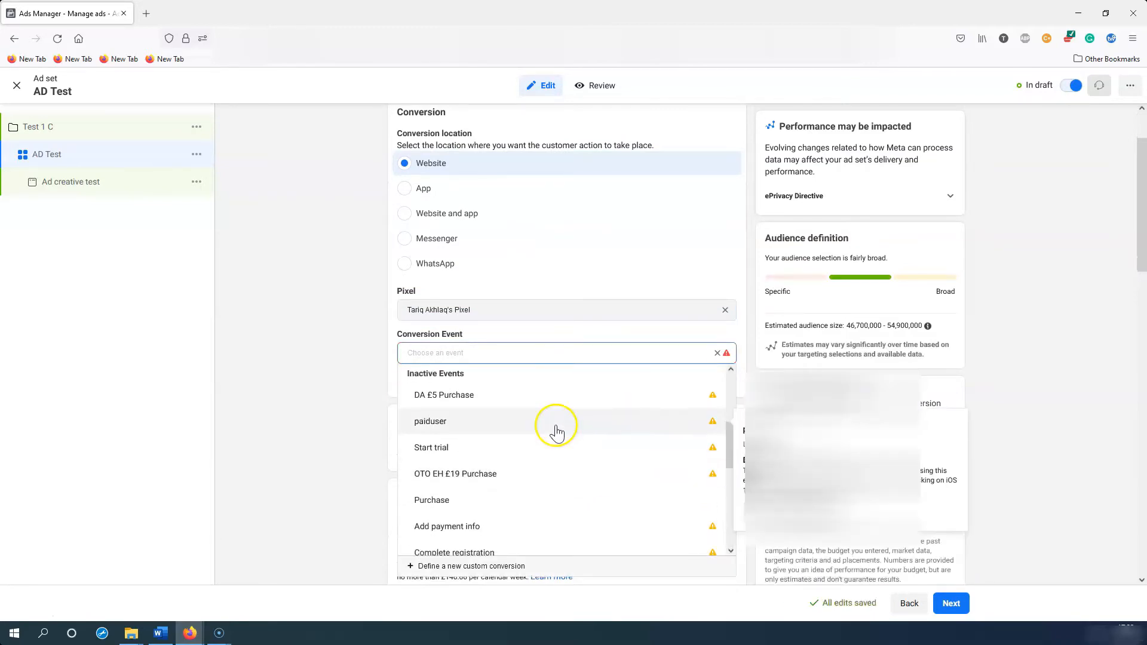
{"action": "scroll", "coordinate": [555, 474], "scroll_direction": "down", "scroll_amount": 3}
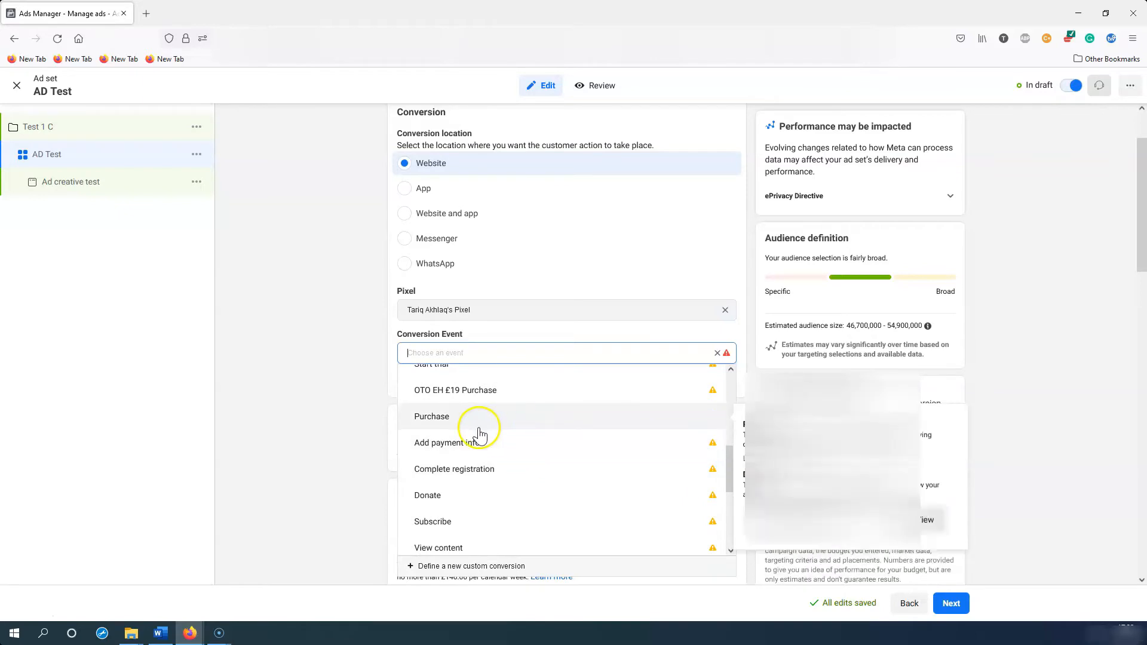
{"action": "left_click", "coordinate": [441, 421]}
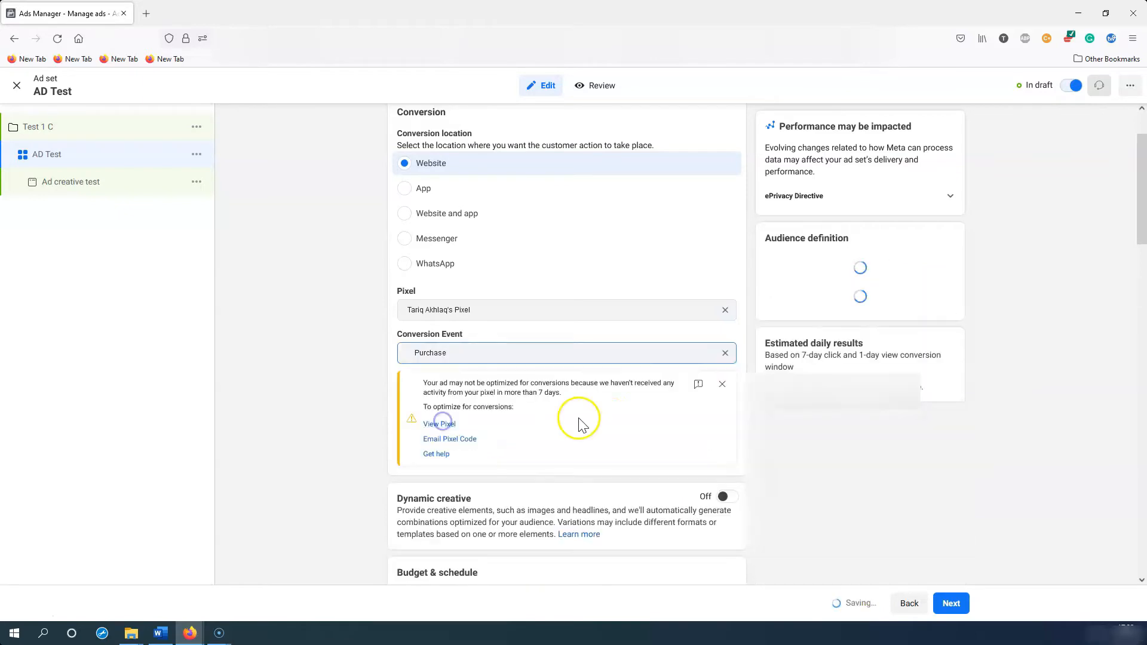
{"action": "left_click", "coordinate": [722, 384]}
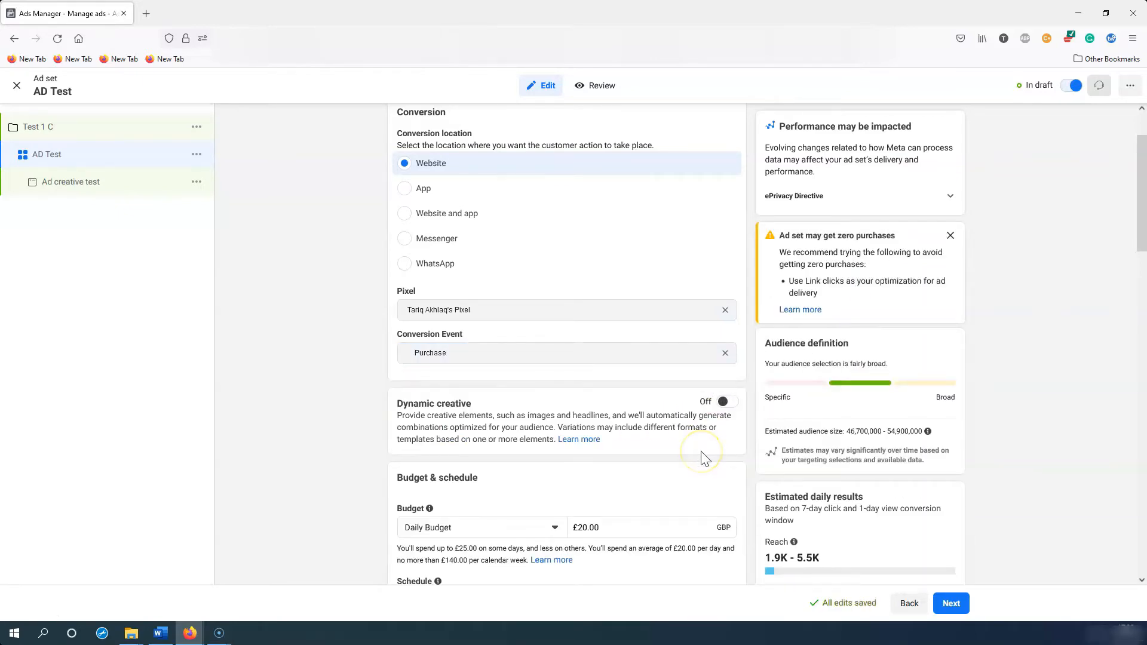
Step: Review the Dynamic creative option further down the ad set form
{"action": "scroll", "coordinate": [701, 442], "scroll_direction": "down", "scroll_amount": 2}
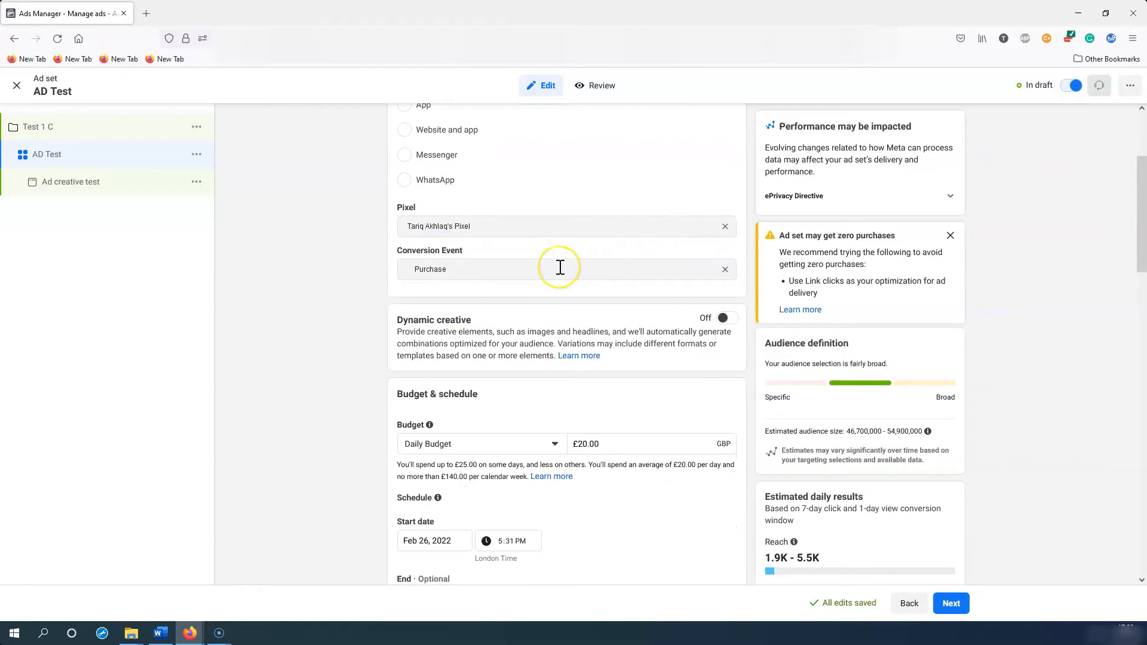
{"action": "scroll", "coordinate": [558, 266], "scroll_direction": "down", "scroll_amount": 2}
{"action": "left_click_drag", "start_coordinate": [391, 237], "coordinate": [660, 275]}
{"action": "left_click", "coordinate": [395, 242]}
{"action": "left_click", "coordinate": [657, 276]}
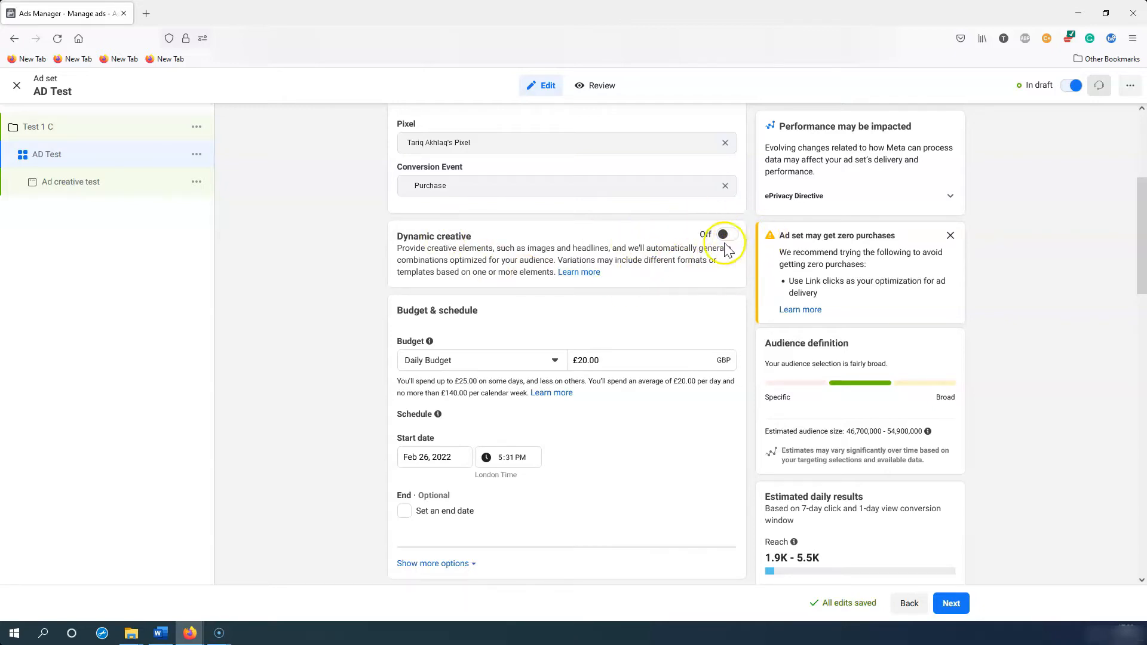
{"action": "scroll", "coordinate": [597, 324], "scroll_direction": "down", "scroll_amount": 2}
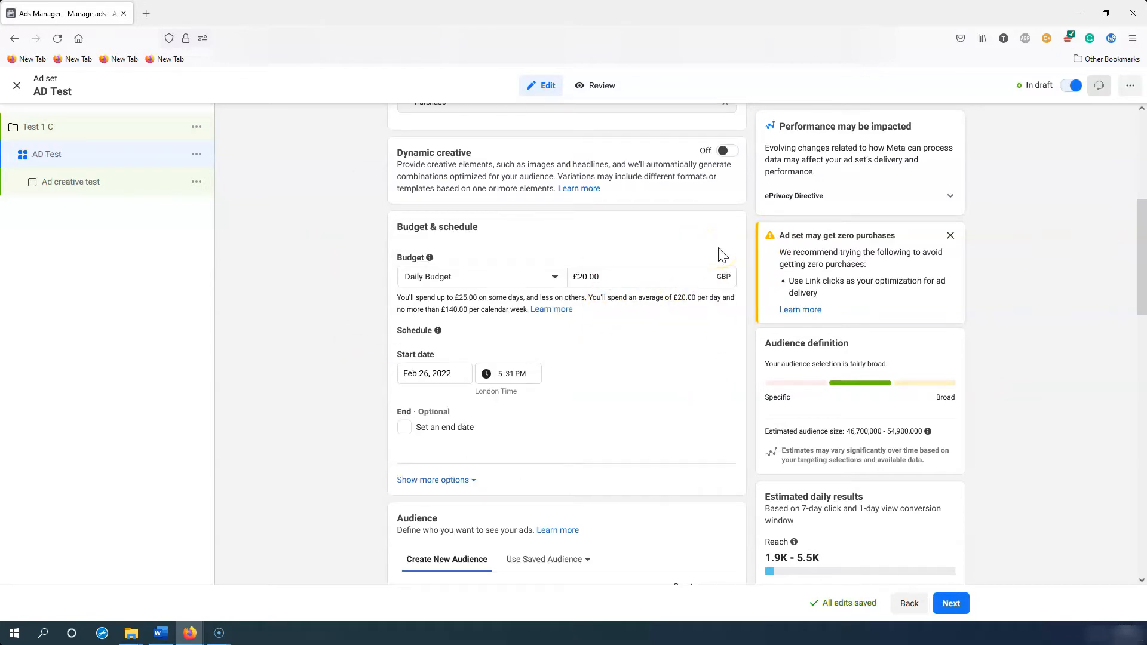
Step: Replace the £20.00 Daily Budget amount with 5 so the ad set spends £5.00 daily
{"action": "left_click", "coordinate": [635, 255]}
{"action": "left_click_drag", "start_coordinate": [622, 274], "coordinate": [532, 264]}
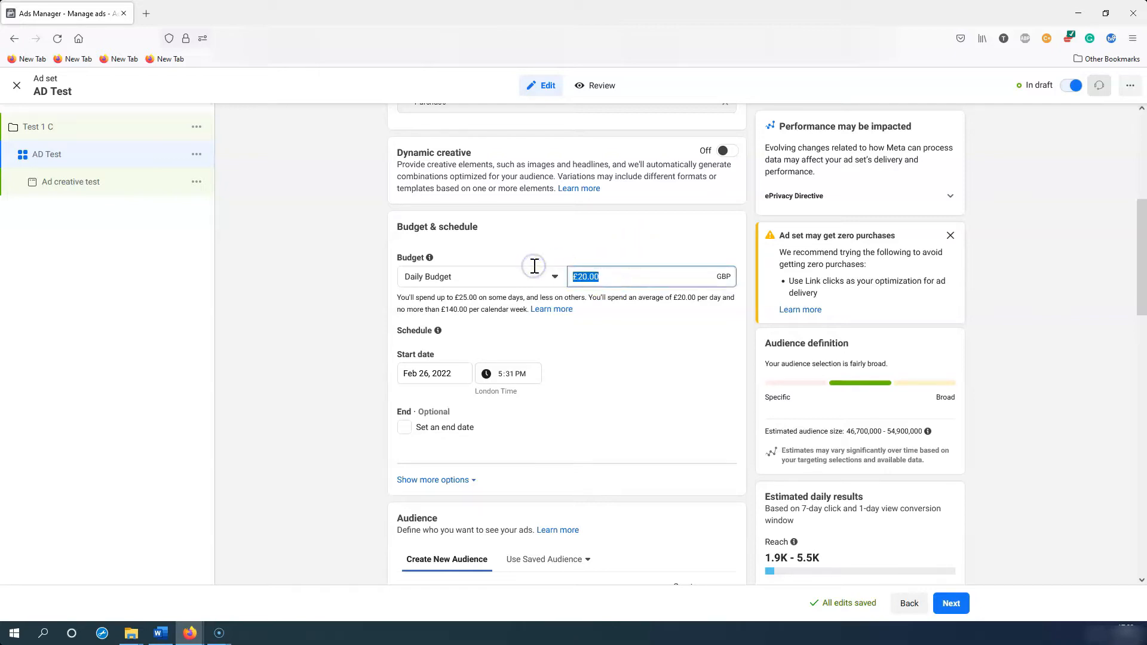
{"action": "type", "text": "5"}
{"action": "left_click", "coordinate": [614, 339]}
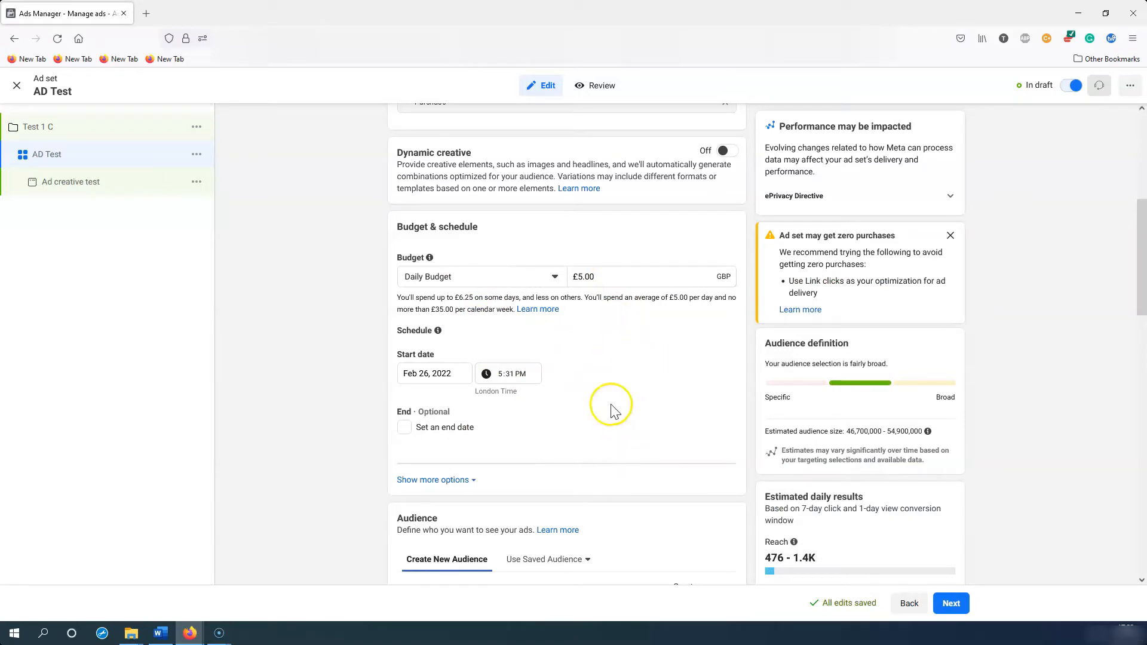
{"action": "scroll", "coordinate": [641, 370], "scroll_direction": "down", "scroll_amount": 1}
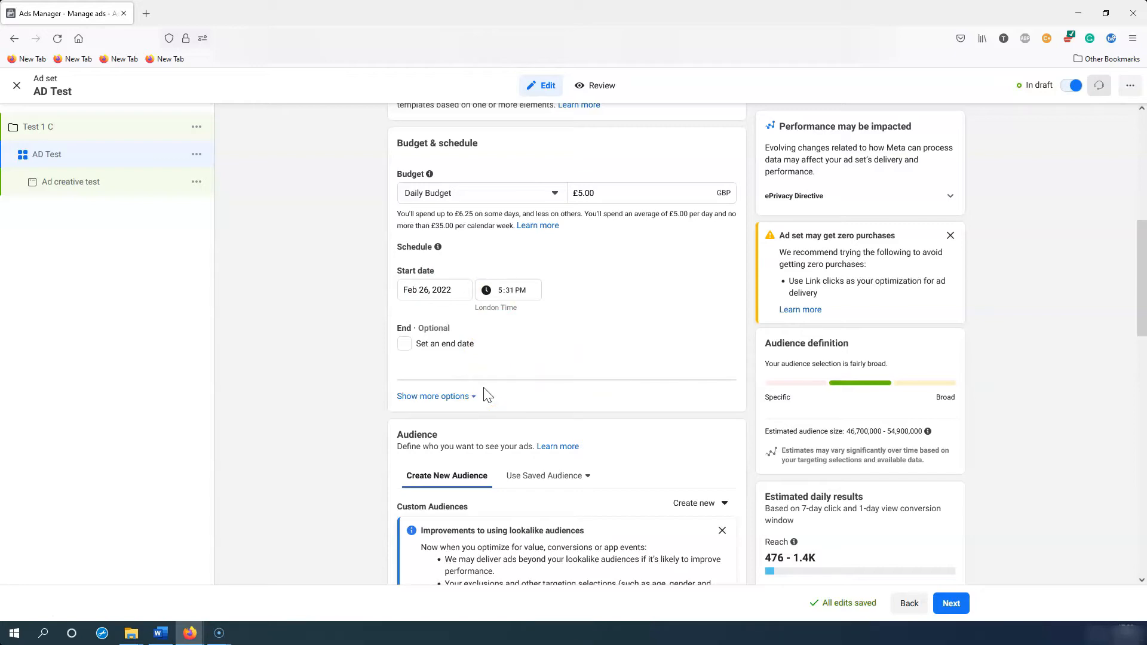
{"action": "scroll", "coordinate": [545, 331], "scroll_direction": "down", "scroll_amount": 1}
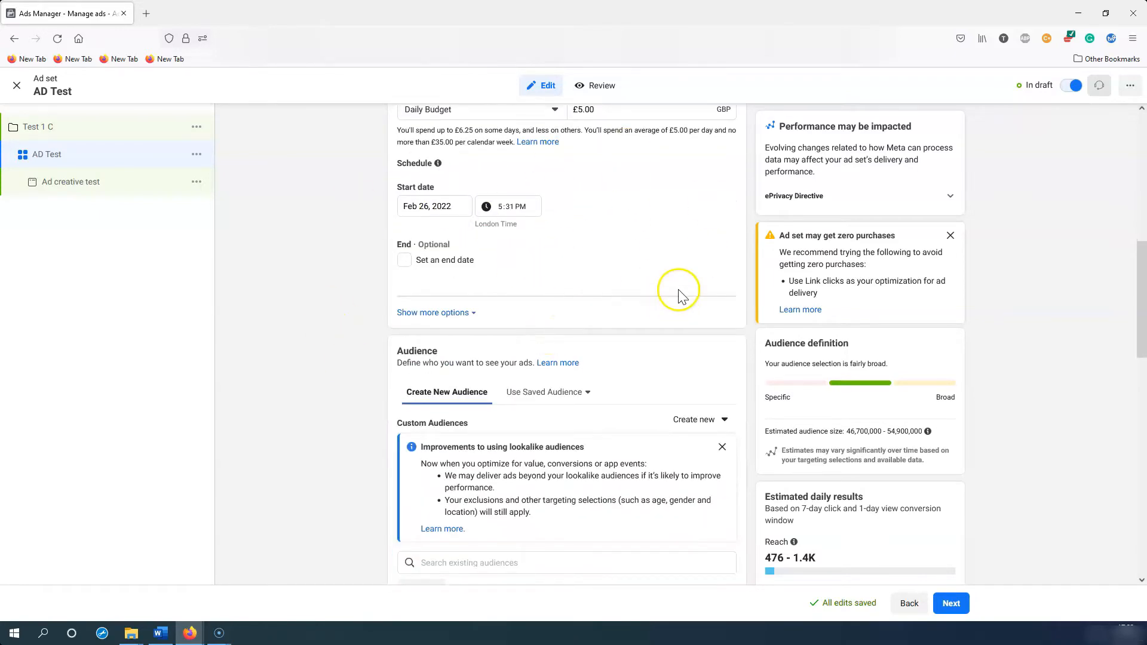
{"action": "scroll", "coordinate": [680, 293], "scroll_direction": "down", "scroll_amount": 2}
{"action": "mouse_move", "coordinate": [395, 184]}
{"action": "left_mouse_down"}
{"action": "mouse_move", "coordinate": [456, 182]}
{"action": "mouse_move", "coordinate": [621, 222]}
{"action": "mouse_move", "coordinate": [391, 166]}
{"action": "left_mouse_up"}
{"action": "left_click", "coordinate": [627, 224]}
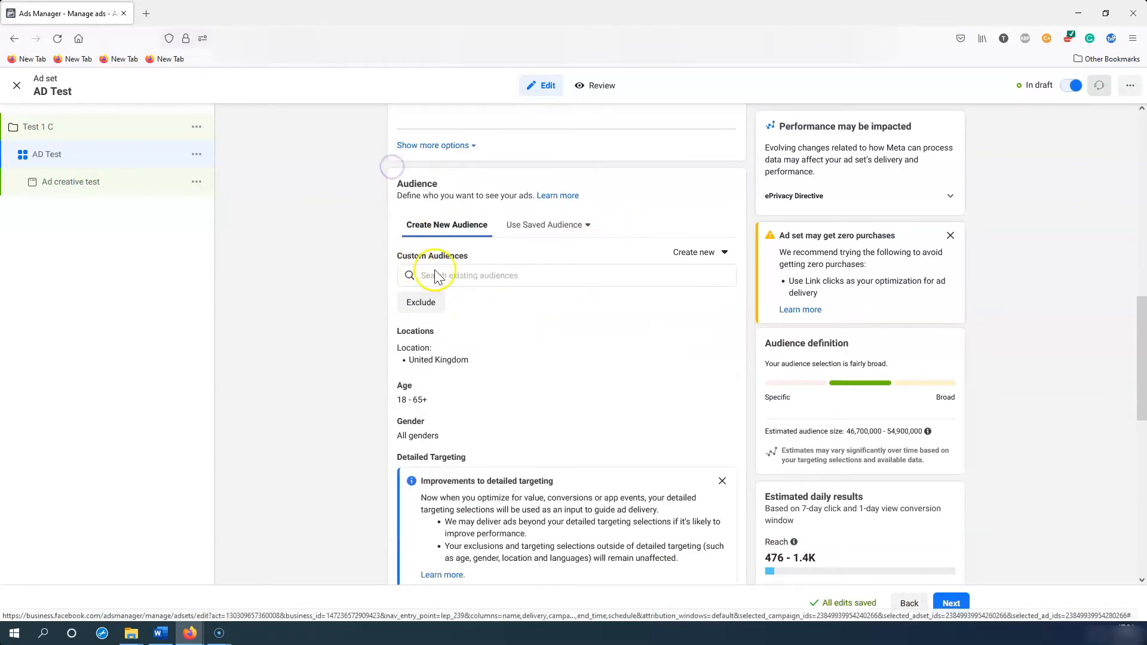
{"action": "left_click", "coordinate": [520, 278]}
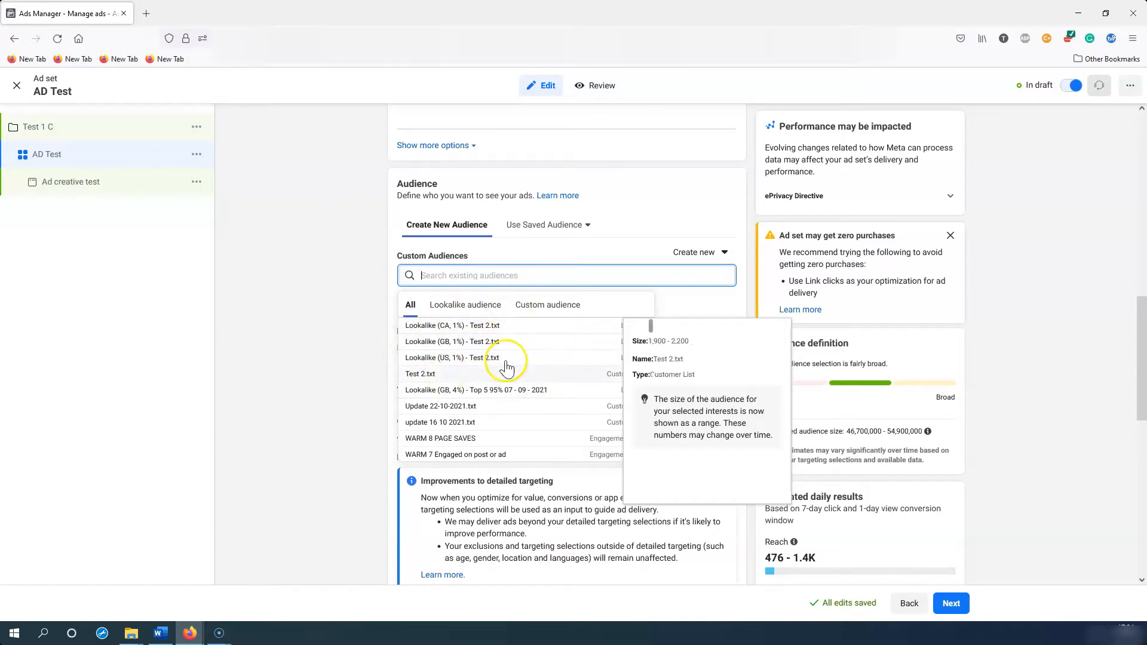
{"action": "left_click", "coordinate": [356, 332]}
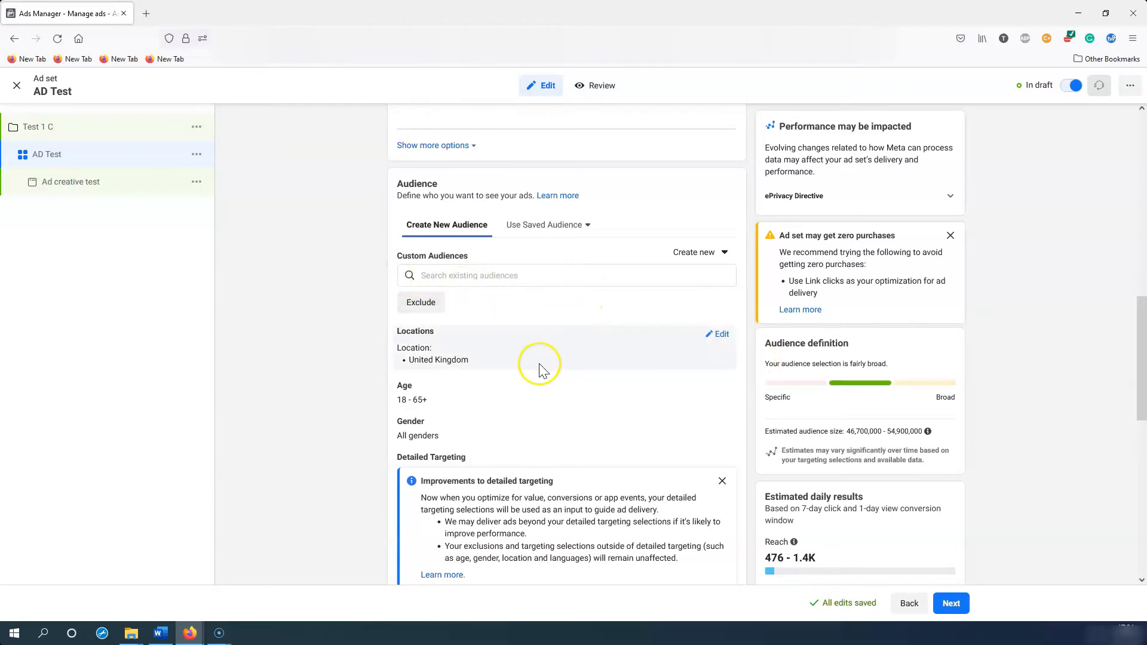
Step: Open the Locations editor, keeping people living in or recently in the location
{"action": "scroll", "coordinate": [561, 352], "scroll_direction": "down", "scroll_amount": 2}
{"action": "mouse_move", "coordinate": [441, 247]}
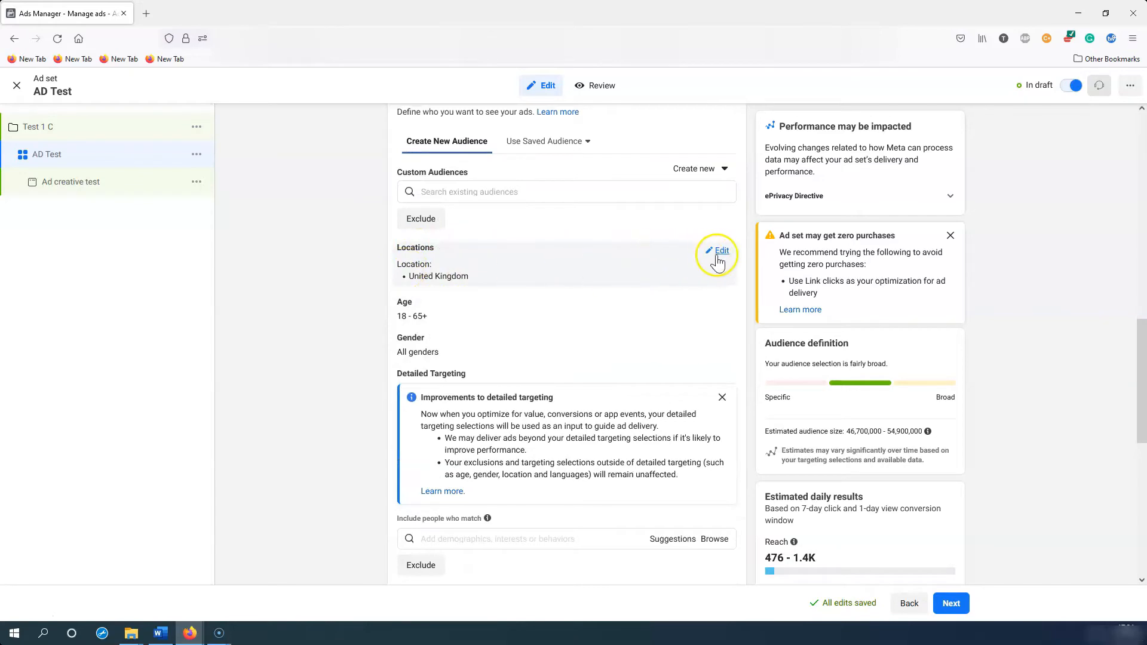
{"action": "left_click", "coordinate": [720, 254]}
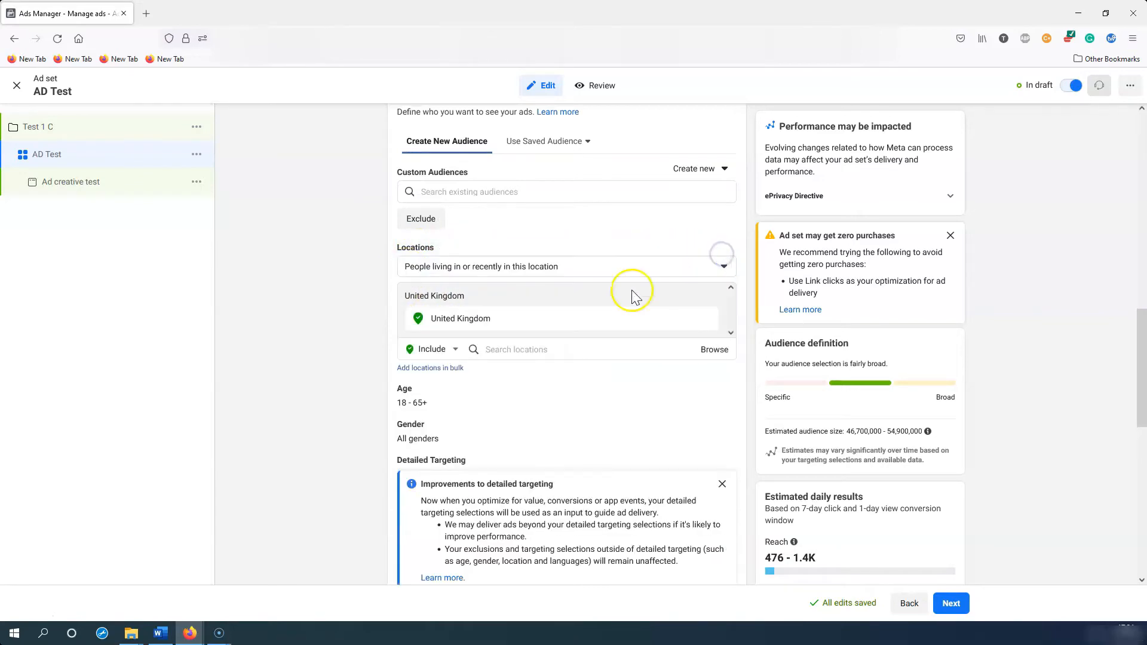
{"action": "left_click", "coordinate": [529, 355]}
{"action": "left_click", "coordinate": [494, 266]}
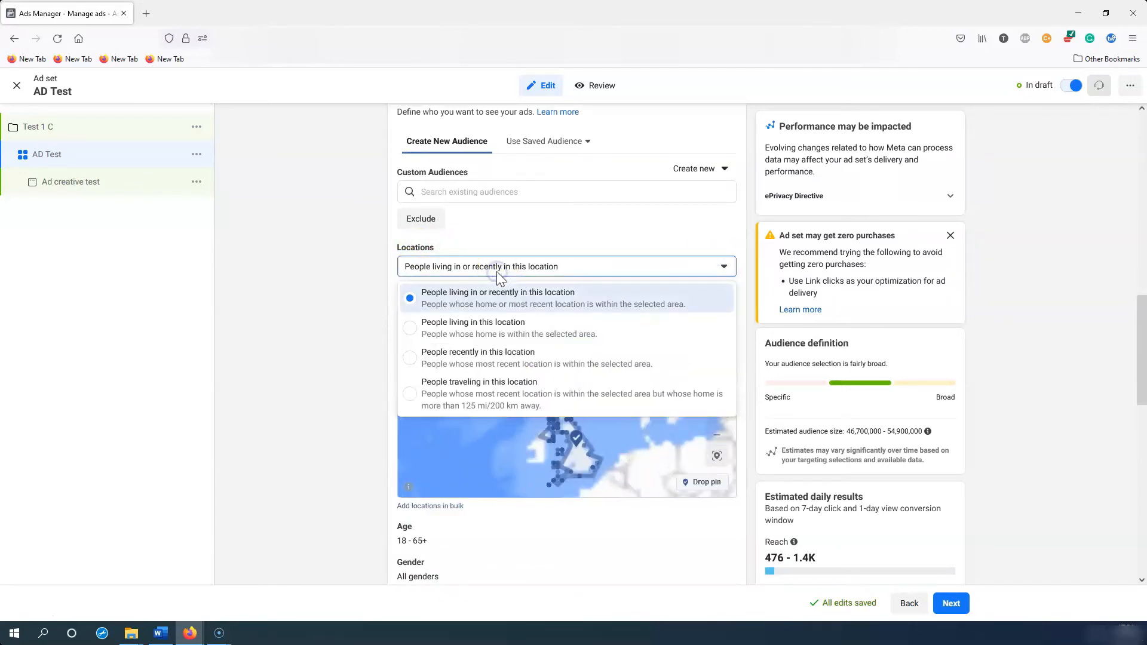
{"action": "left_click", "coordinate": [540, 346]}
Step: Add United States, Canada and Australia to the targeted locations alongside the United Kingdom
{"action": "type", "text": "united states"}
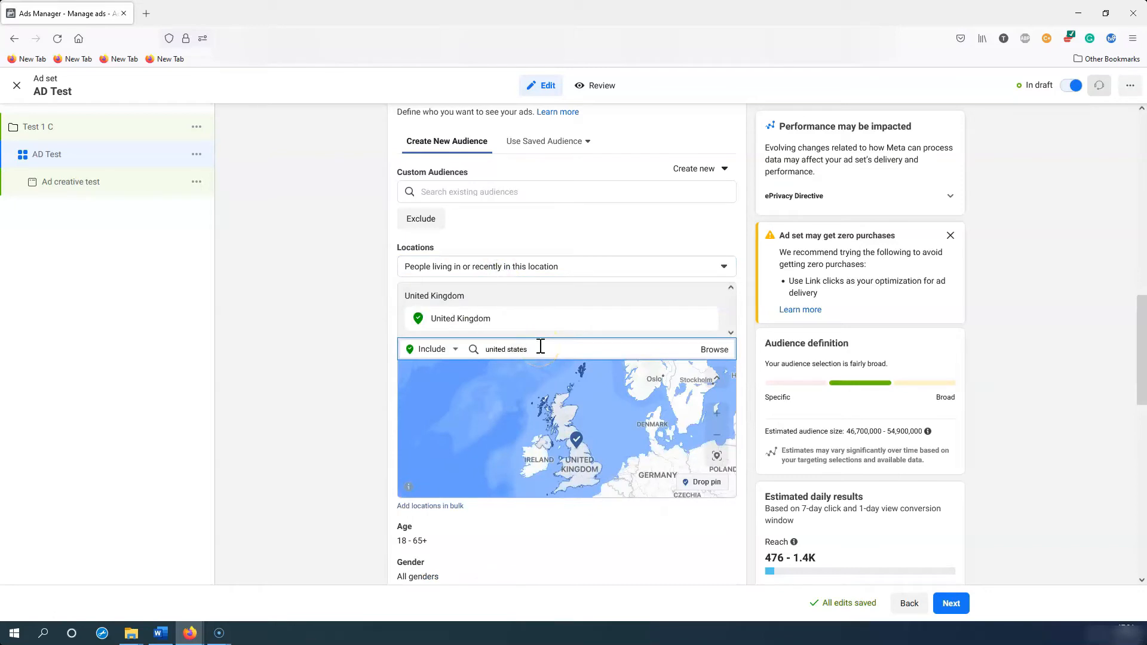
{"action": "left_click", "coordinate": [508, 379]}
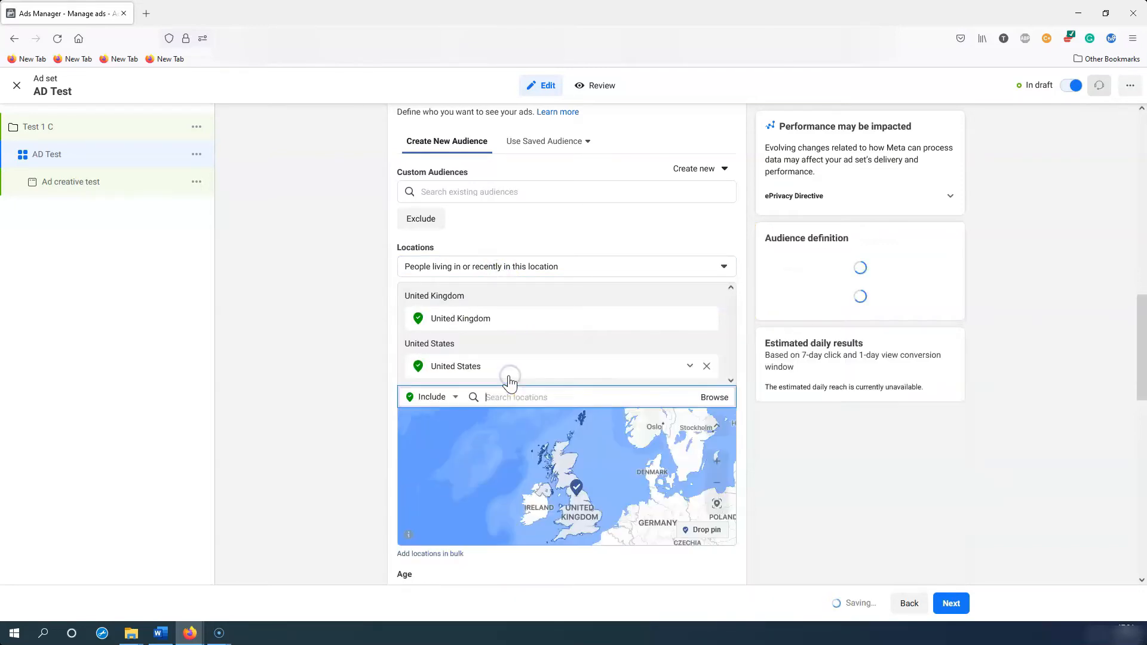
{"action": "type", "text": "canada"}
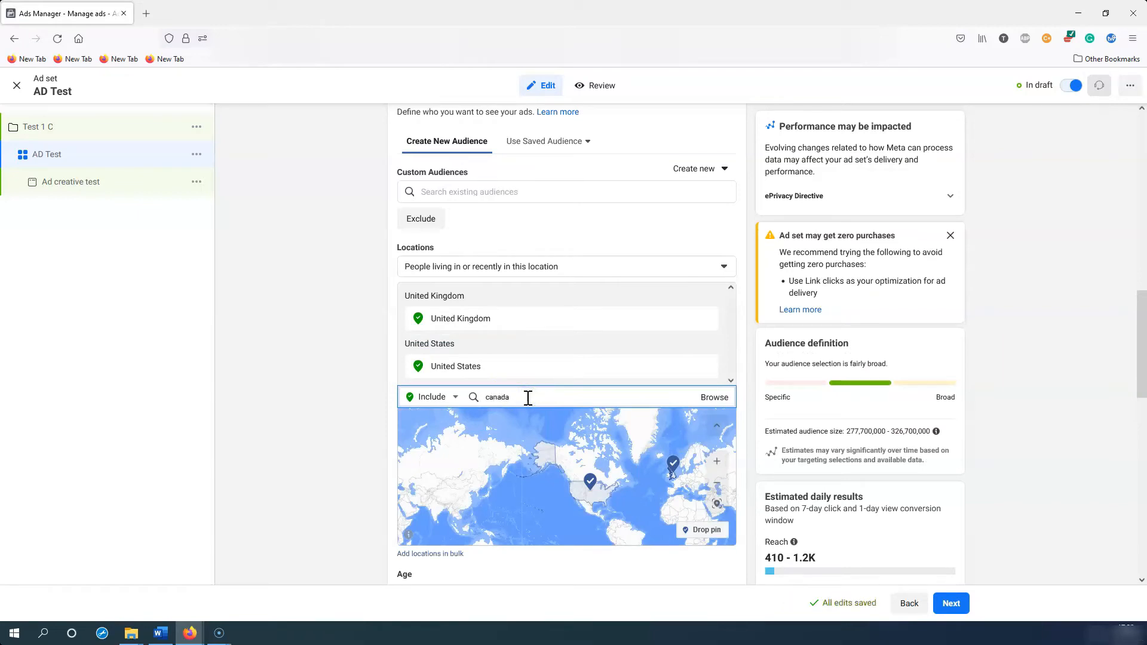
{"action": "left_click", "coordinate": [481, 420]}
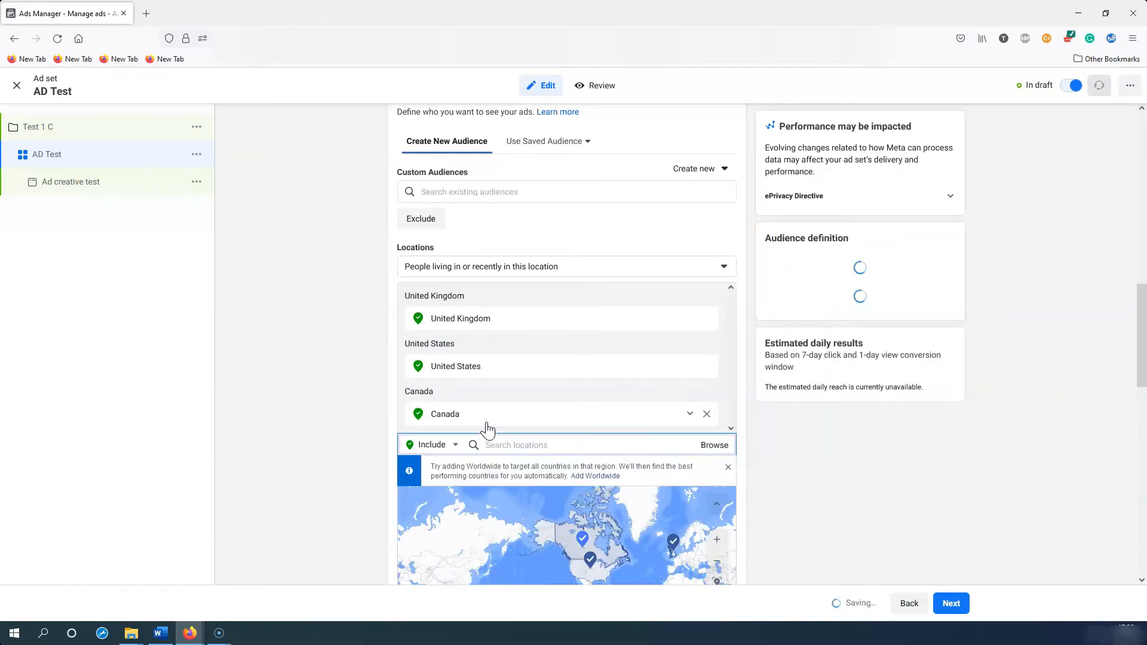
{"action": "type", "text": "au"}
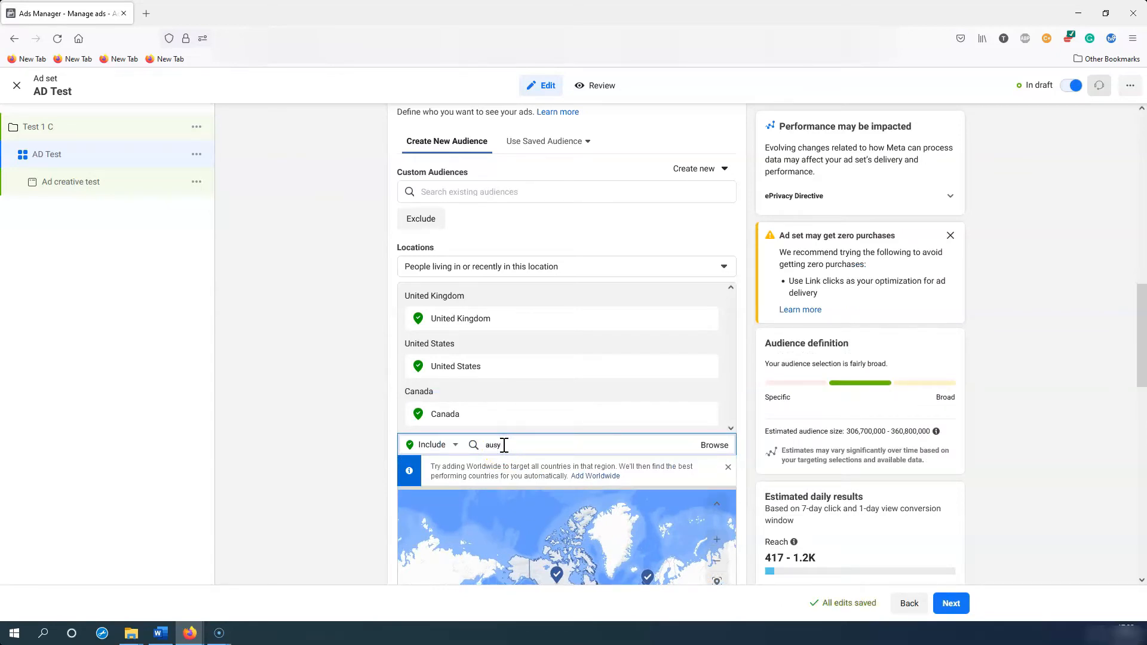
{"action": "type", "text": "sy"}
{"action": "key", "text": "BackSpace"}
{"action": "type", "text": "tr"}
{"action": "left_click", "coordinate": [481, 470]}
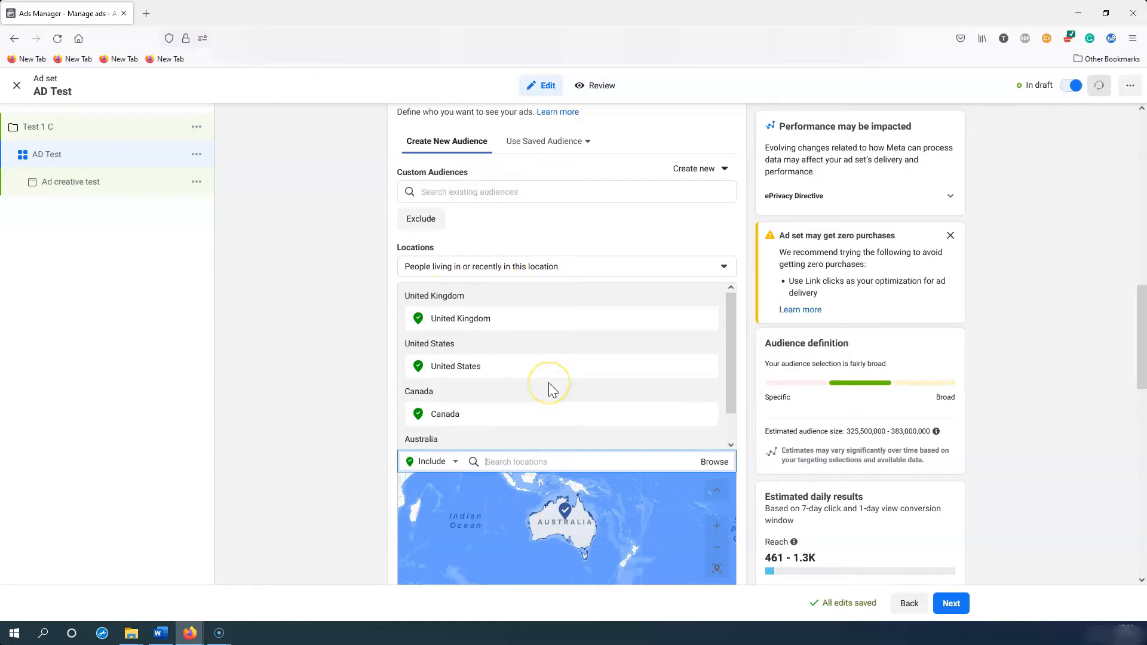
Step: Check the updated four-country location list and leave the location search
{"action": "scroll", "coordinate": [597, 346], "scroll_direction": "down", "scroll_amount": 1}
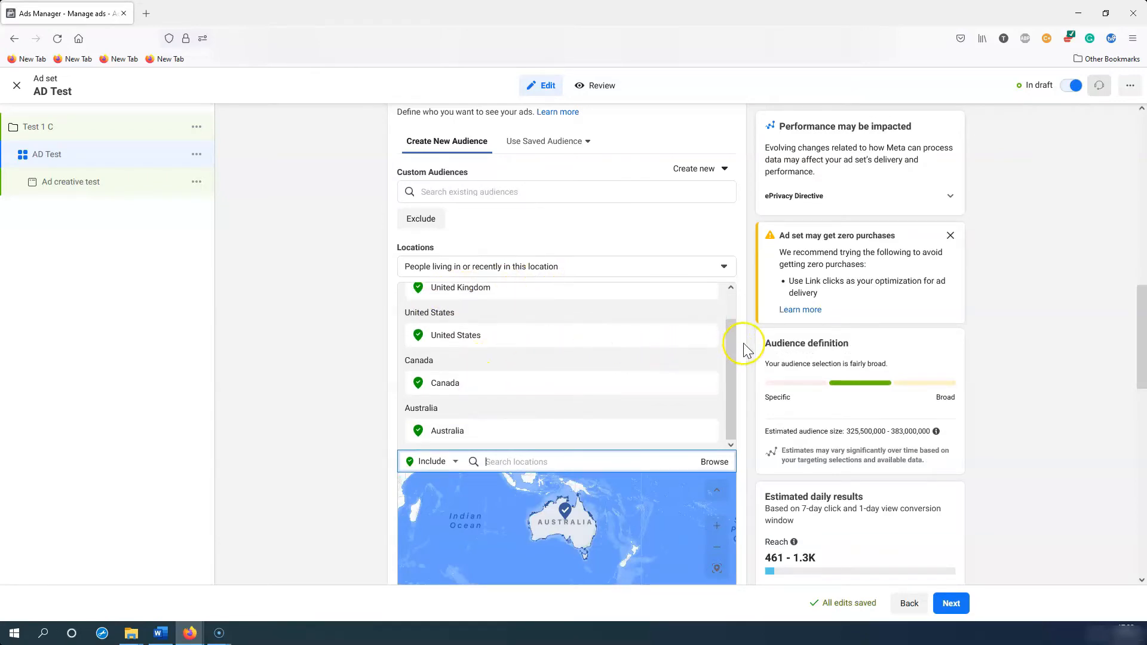
{"action": "scroll", "coordinate": [745, 349], "scroll_direction": "down", "scroll_amount": 3}
{"action": "scroll", "coordinate": [745, 350], "scroll_direction": "up", "scroll_amount": 1}
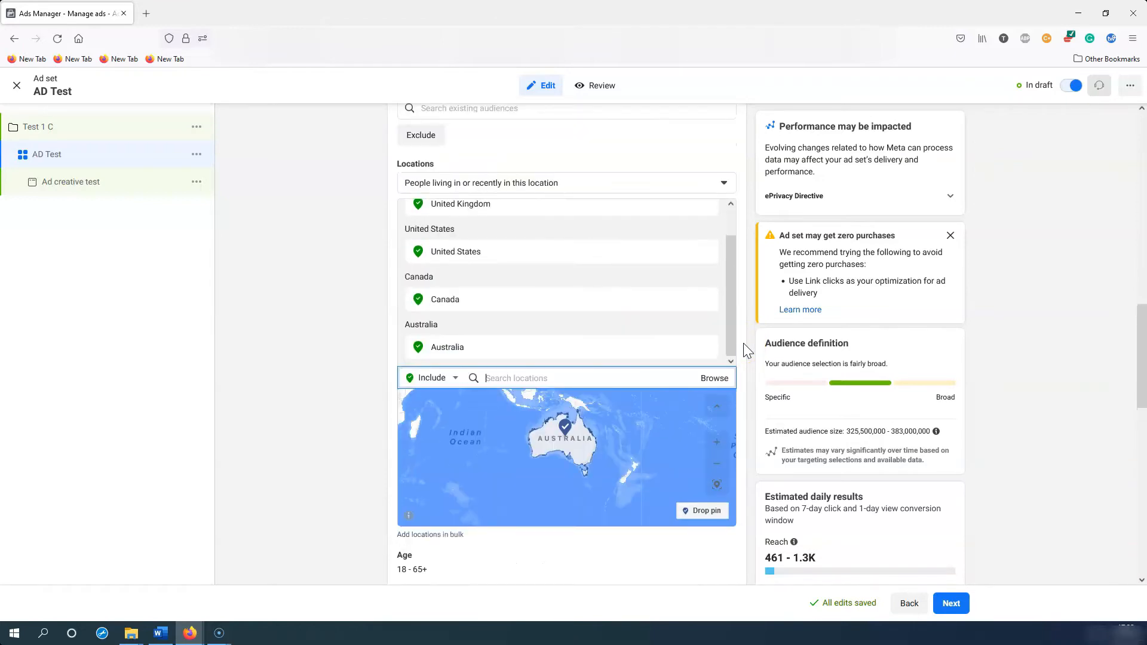
{"action": "left_click", "coordinate": [713, 376]}
{"action": "scroll", "coordinate": [665, 333], "scroll_direction": "up", "scroll_amount": 1}
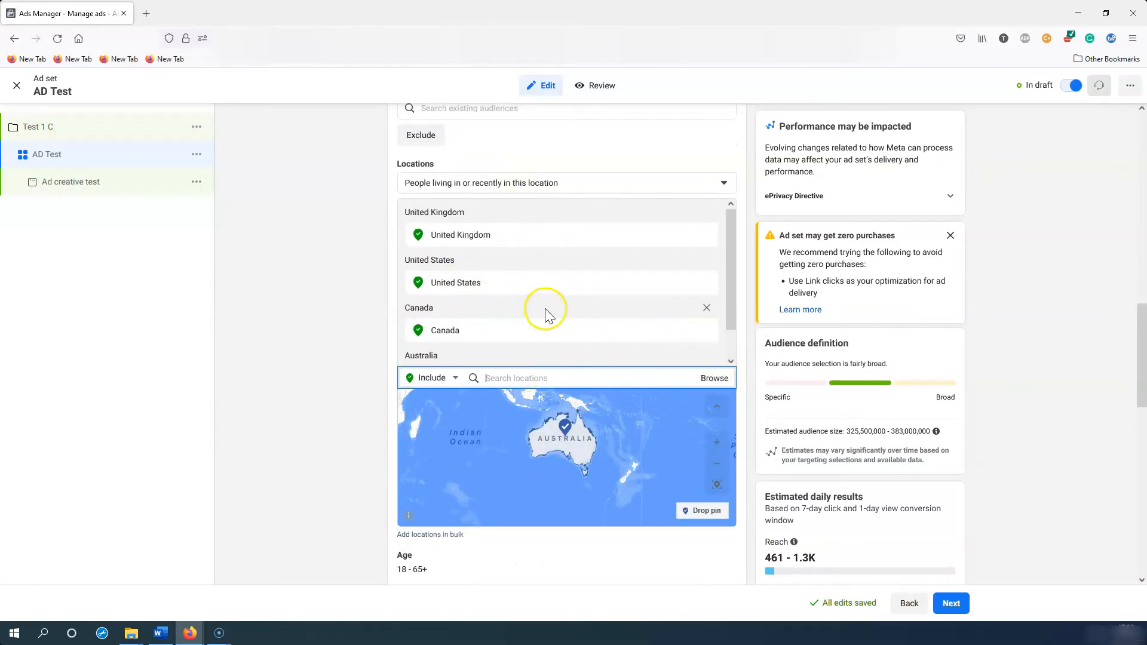
{"action": "left_click", "coordinate": [741, 269]}
{"action": "scroll", "coordinate": [741, 269], "scroll_direction": "down", "scroll_amount": 6}
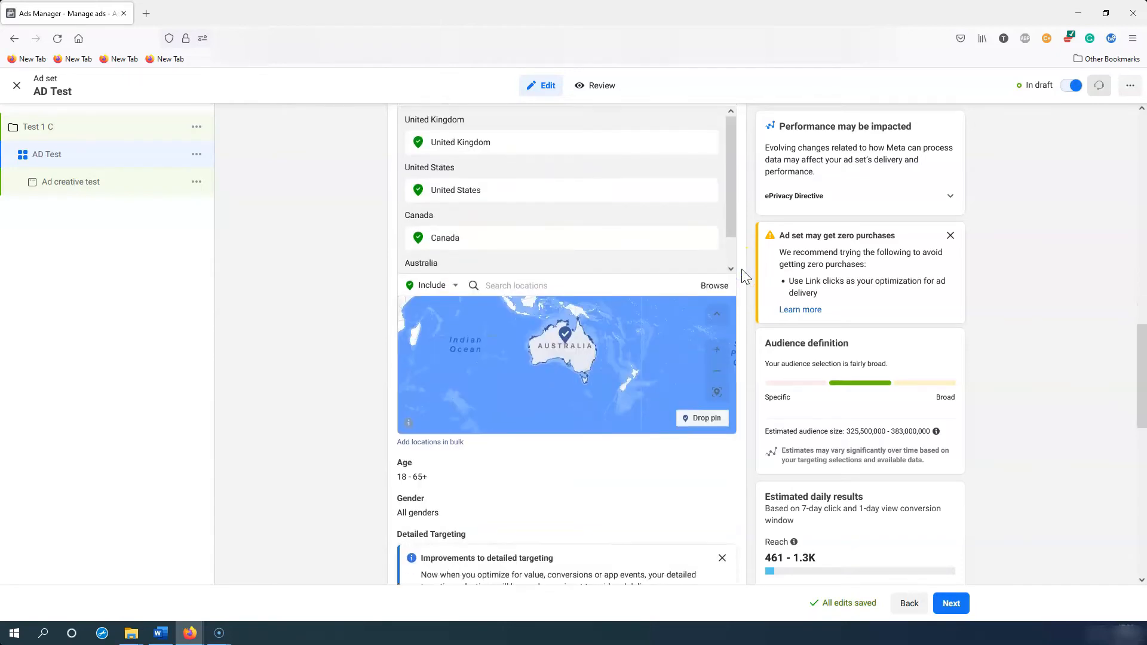
{"action": "mouse_move", "coordinate": [440, 244]}
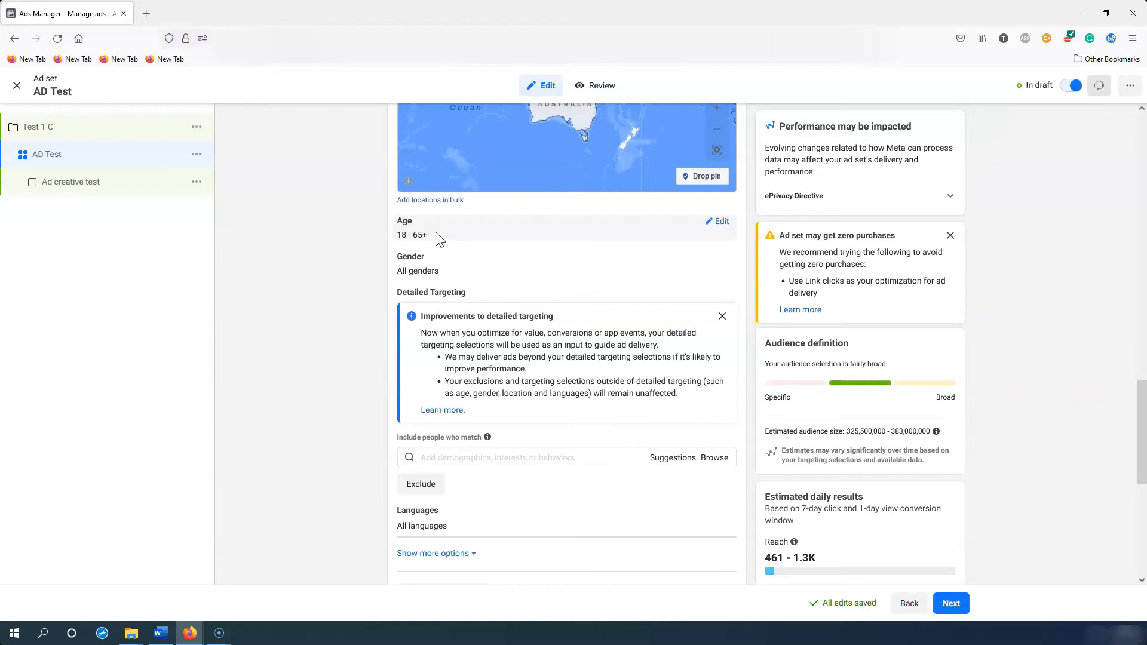
Step: Close the 'Improvements to detailed targeting' notice and focus the Detailed Targeting search field
{"action": "mouse_move", "coordinate": [635, 222]}
{"action": "left_mouse_down"}
{"action": "mouse_move", "coordinate": [562, 225]}
{"action": "mouse_move", "coordinate": [629, 230]}
{"action": "left_mouse_up"}
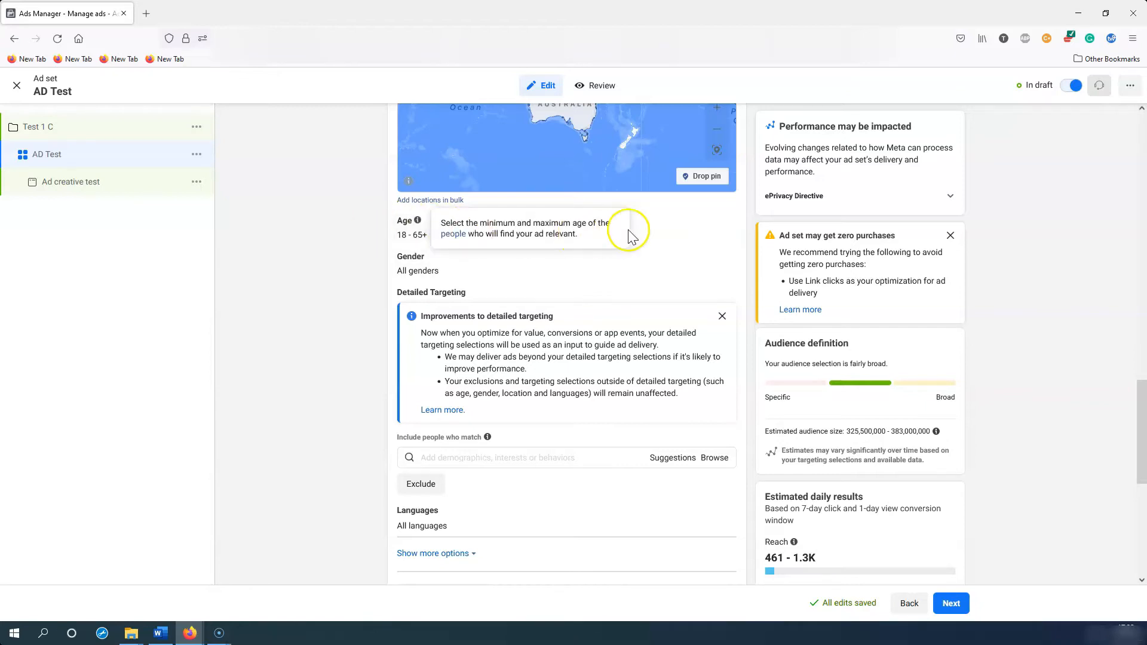
{"action": "left_click", "coordinate": [462, 276]}
{"action": "scroll", "coordinate": [609, 302], "scroll_direction": "down", "scroll_amount": 1}
{"action": "left_click", "coordinate": [722, 233]}
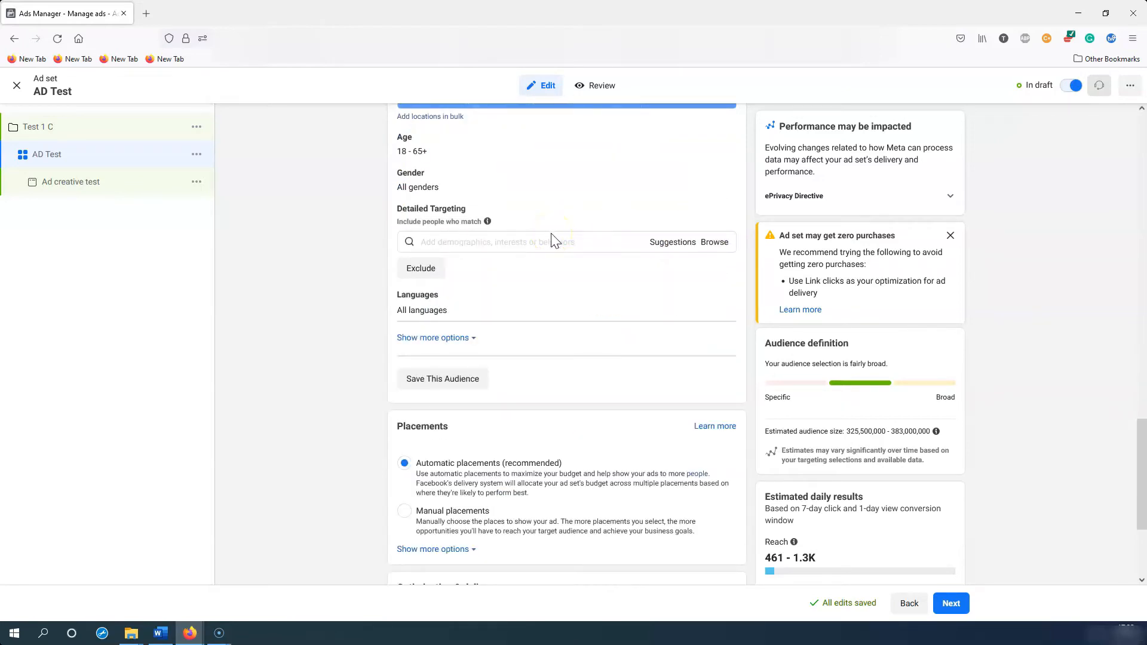
{"action": "left_click", "coordinate": [504, 242]}
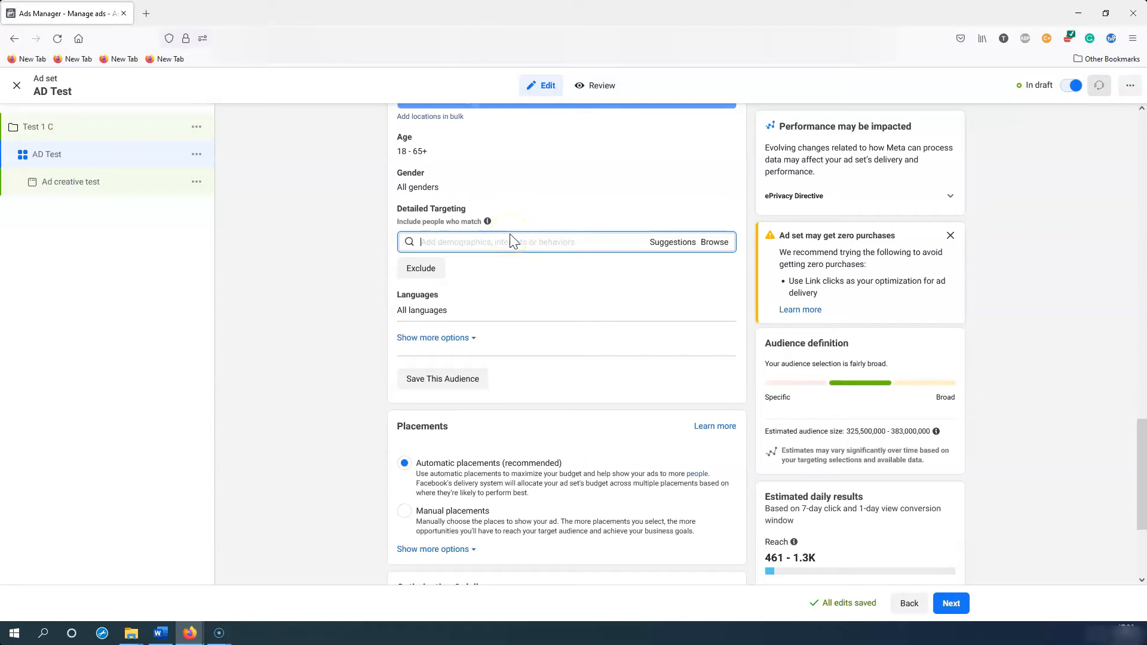
{"action": "mouse_move", "coordinate": [487, 221]}
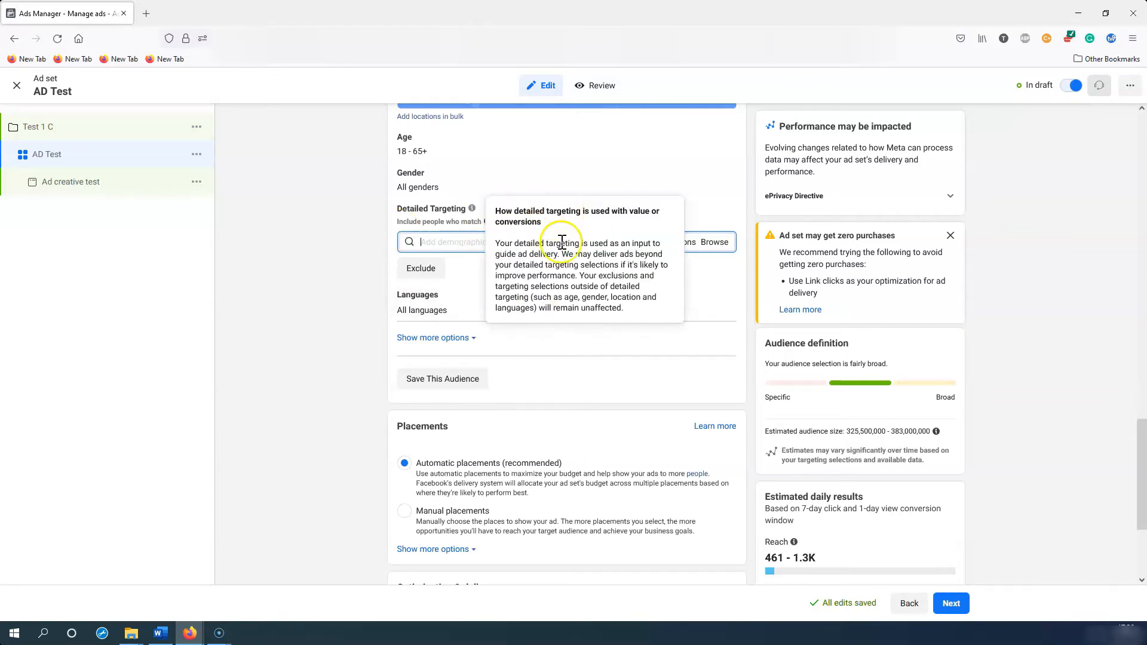
{"action": "scroll", "coordinate": [465, 251], "scroll_direction": "up", "scroll_amount": 5}
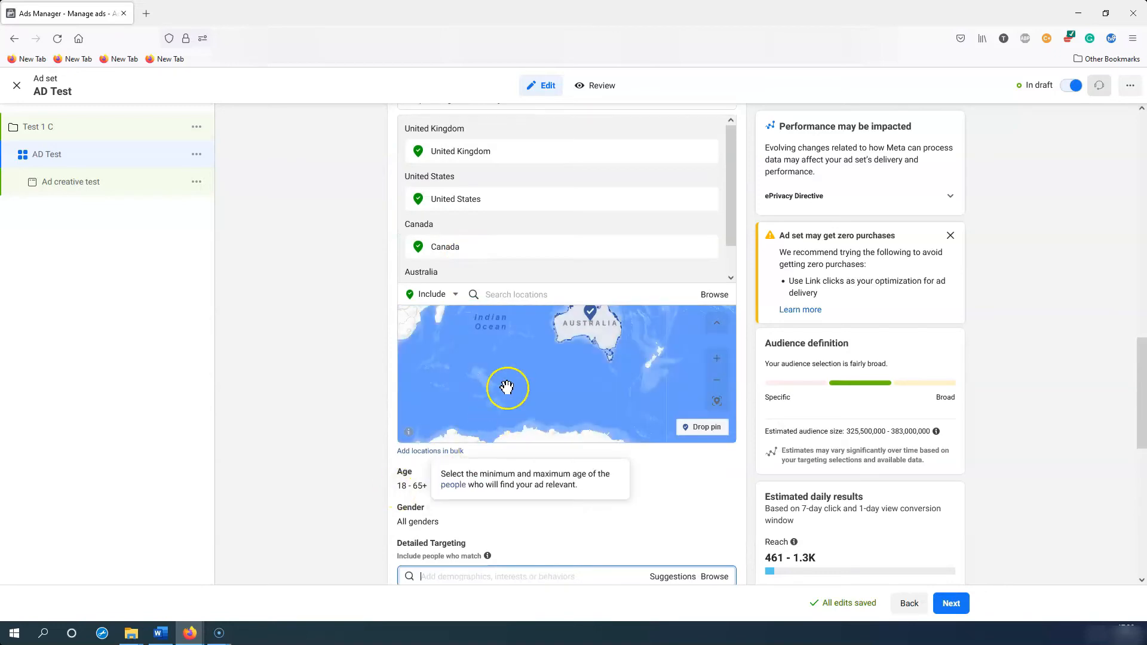
{"action": "scroll", "coordinate": [750, 507], "scroll_direction": "down", "scroll_amount": 5}
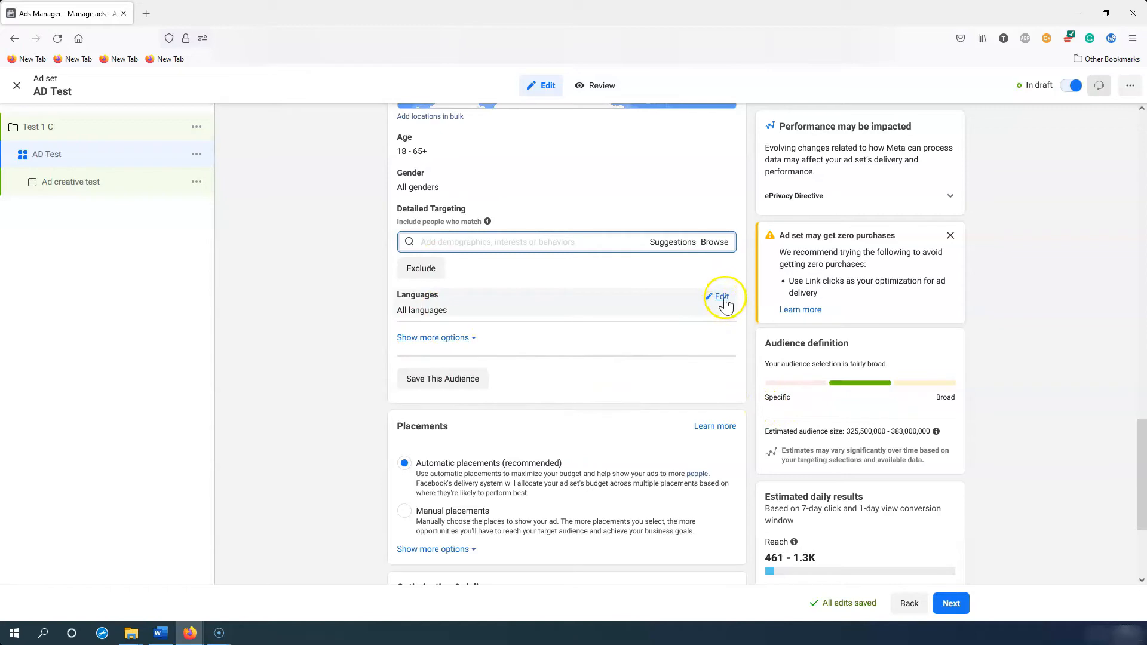
Step: Search 'english' under Languages and choose English (All) as the audience language
{"action": "left_click", "coordinate": [722, 303]}
{"action": "left_click", "coordinate": [536, 312]}
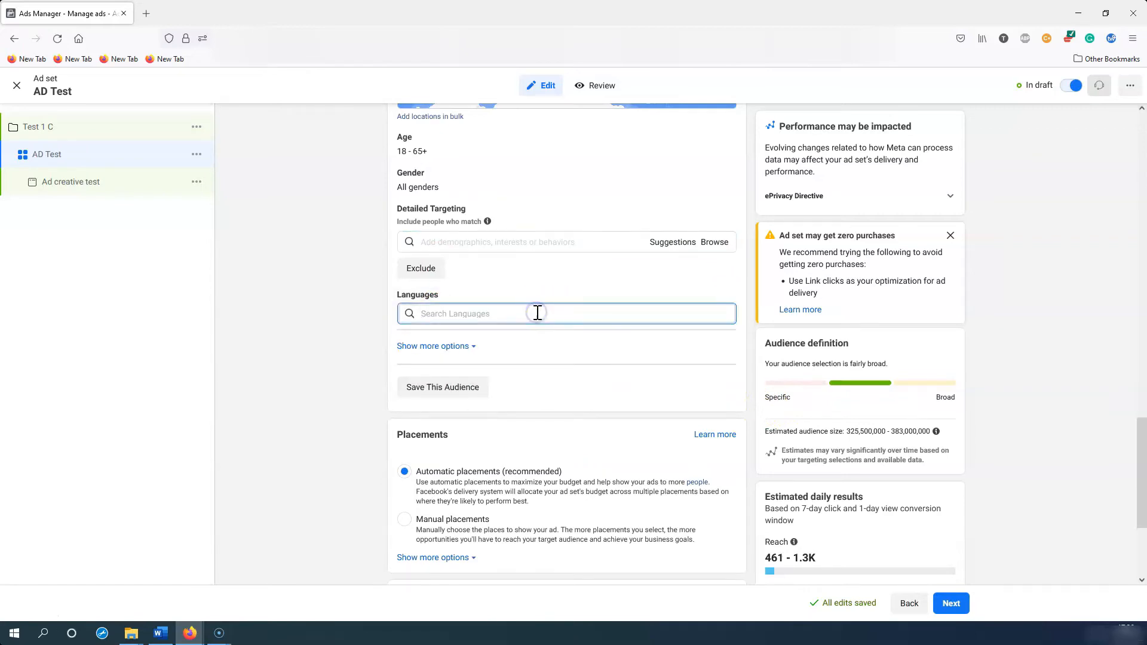
{"action": "type", "text": "english"}
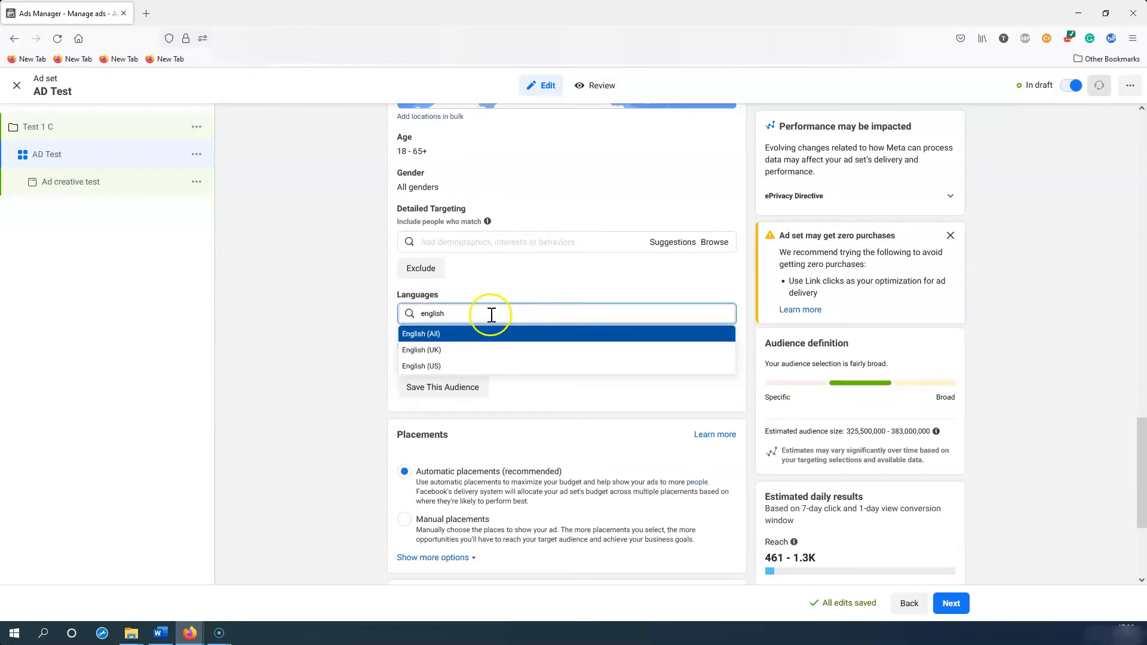
{"action": "key", "text": "Return"}
{"action": "scroll", "coordinate": [457, 289], "scroll_direction": "up", "scroll_amount": 2}
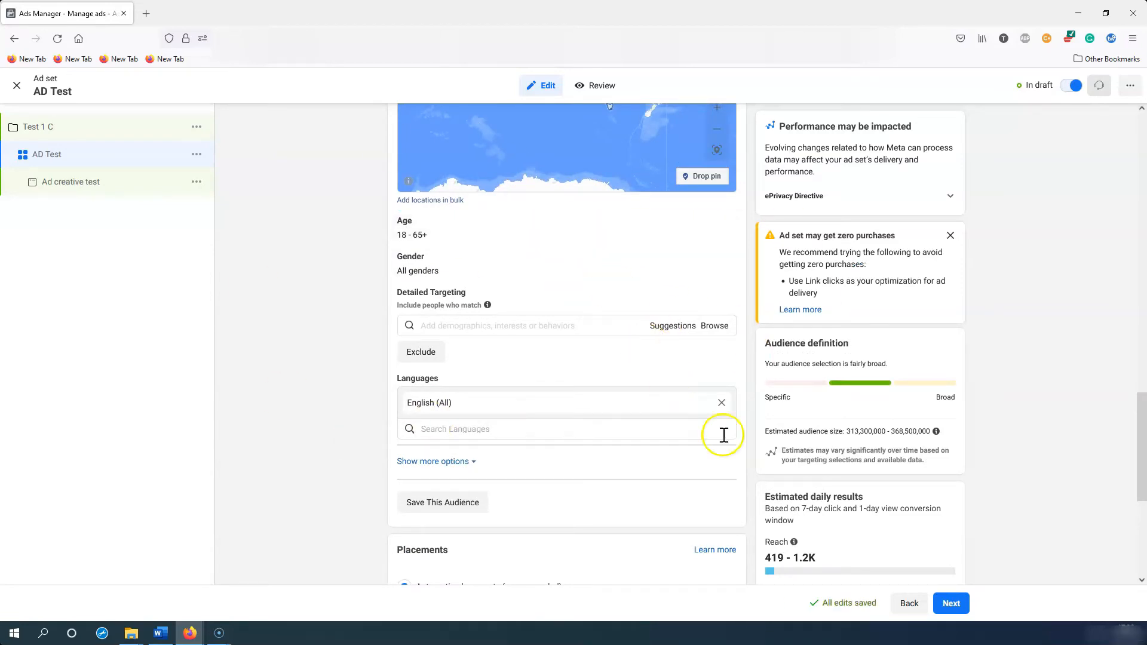
{"action": "scroll", "coordinate": [730, 443], "scroll_direction": "down", "scroll_amount": 3}
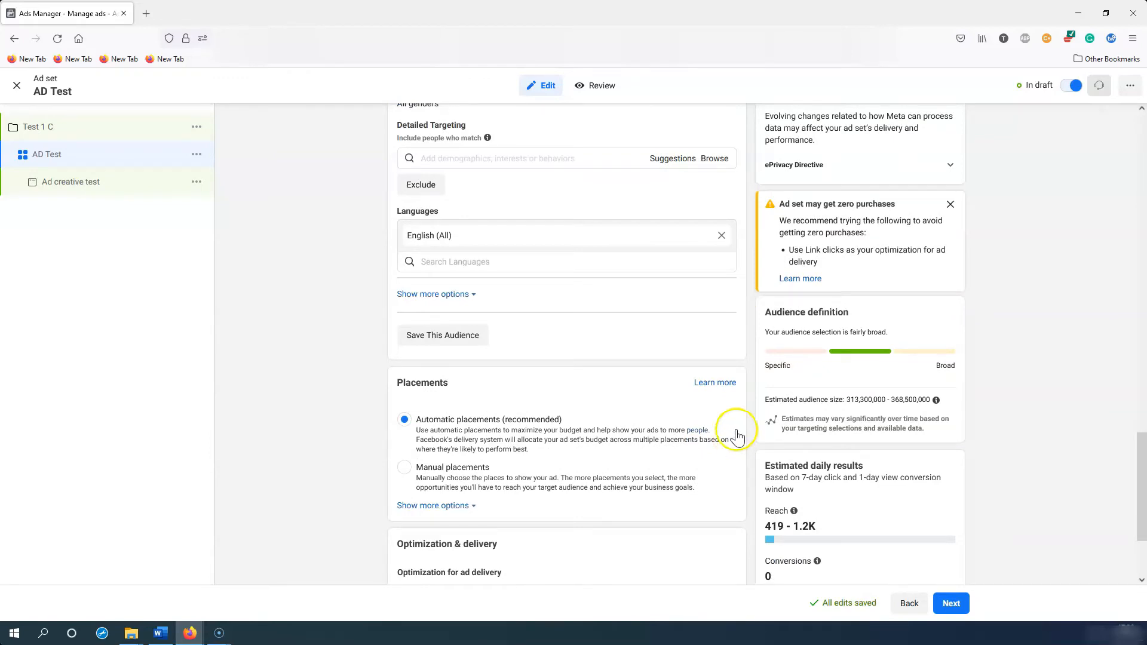
{"action": "scroll", "coordinate": [747, 414], "scroll_direction": "down", "scroll_amount": 2}
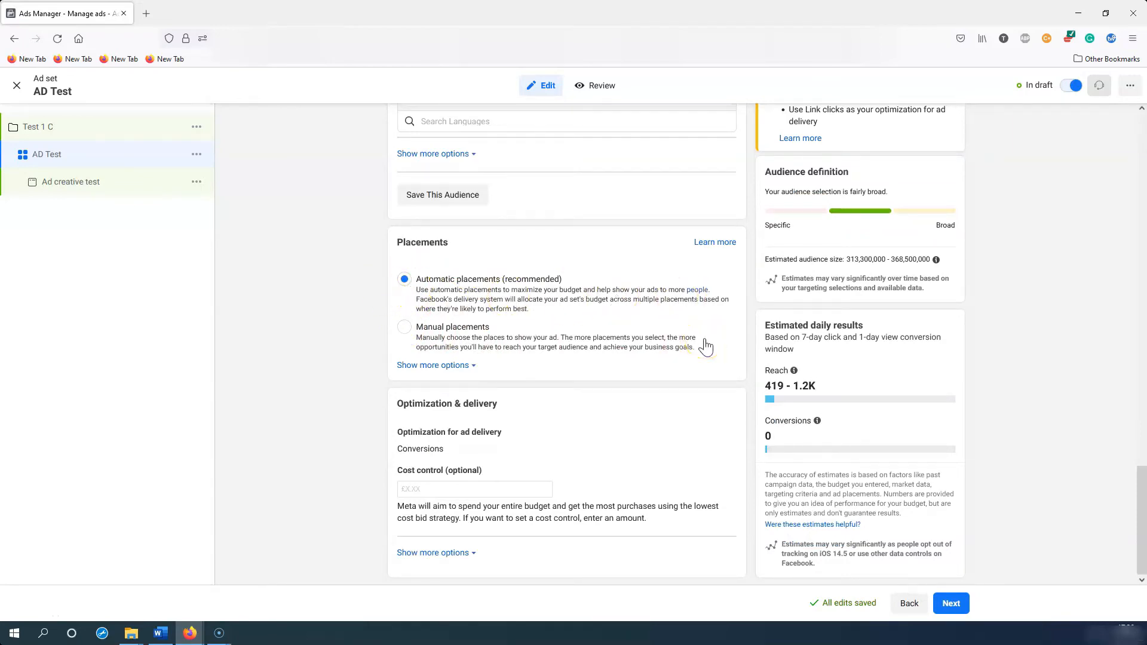
Step: Select Manual placements and untick Instagram under Platforms
{"action": "left_click", "coordinate": [407, 330]}
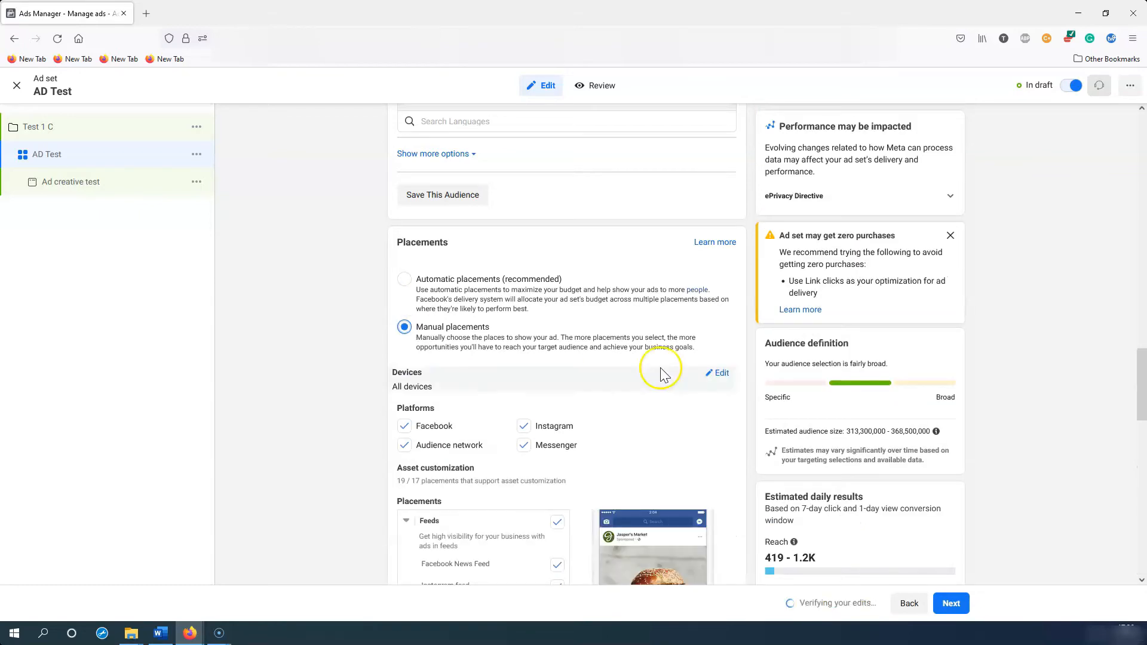
{"action": "scroll", "coordinate": [627, 358], "scroll_direction": "down", "scroll_amount": 2}
{"action": "left_click", "coordinate": [523, 342]}
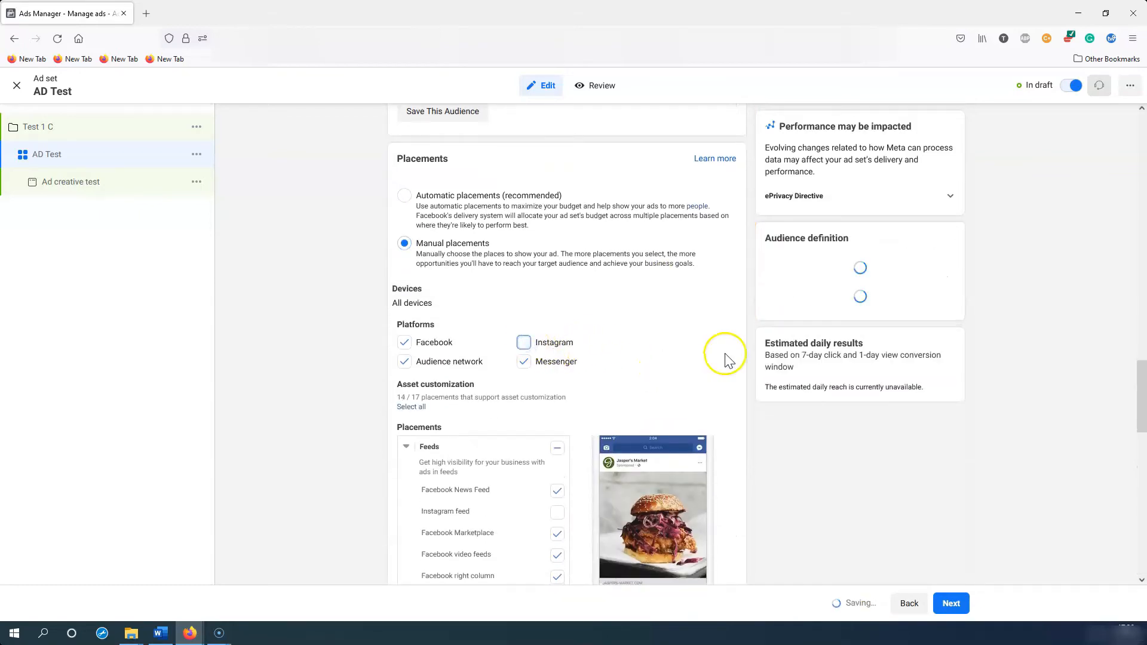
{"action": "scroll", "coordinate": [716, 364], "scroll_direction": "down", "scroll_amount": 3}
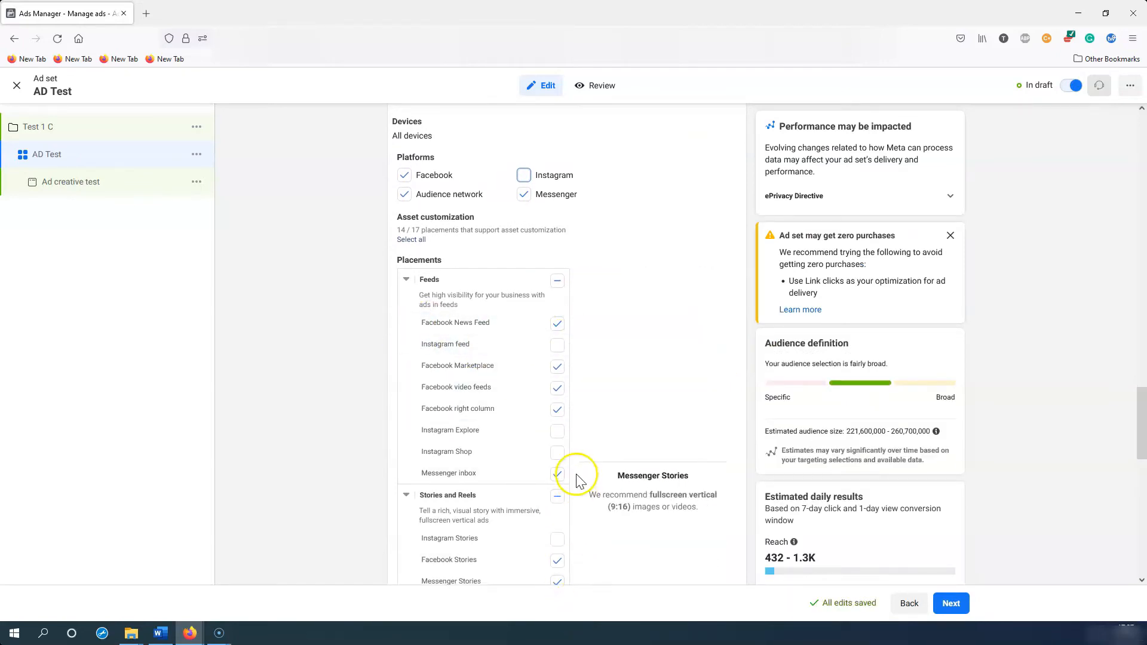
{"action": "scroll", "coordinate": [726, 356], "scroll_direction": "down", "scroll_amount": 9}
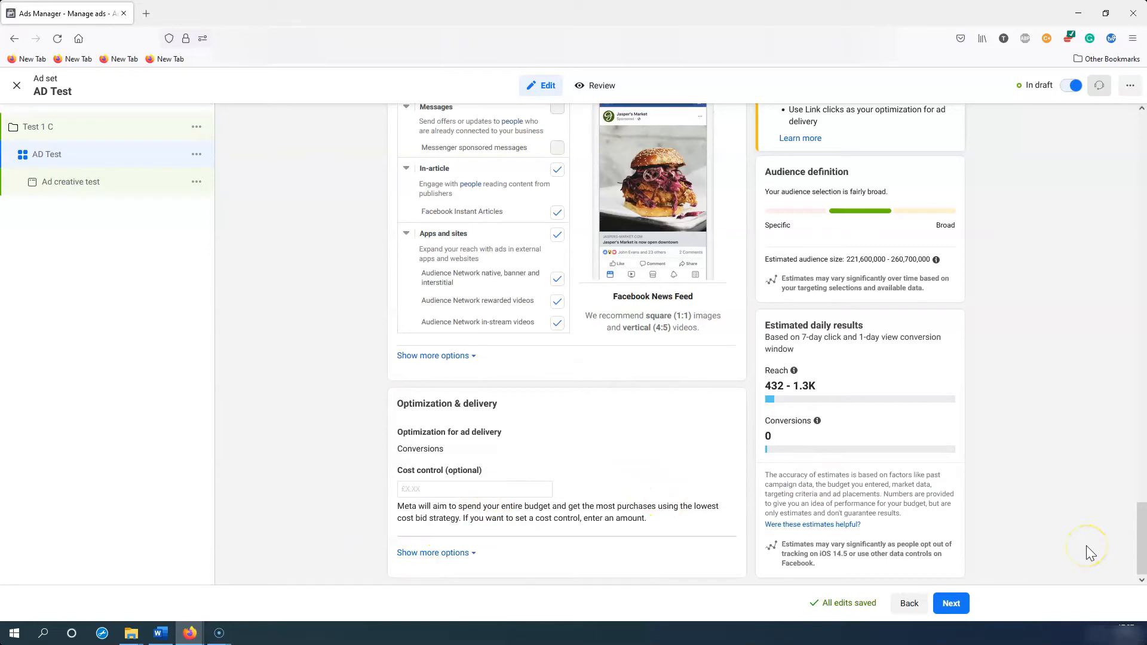
{"action": "scroll", "coordinate": [740, 469], "scroll_direction": "up", "scroll_amount": 3}
{"action": "scroll", "coordinate": [740, 464], "scroll_direction": "down", "scroll_amount": 3}
Step: Go to the Ad creative test ad, close the 'Recommended for you' card, and select the ad name
{"action": "left_click", "coordinate": [950, 604]}
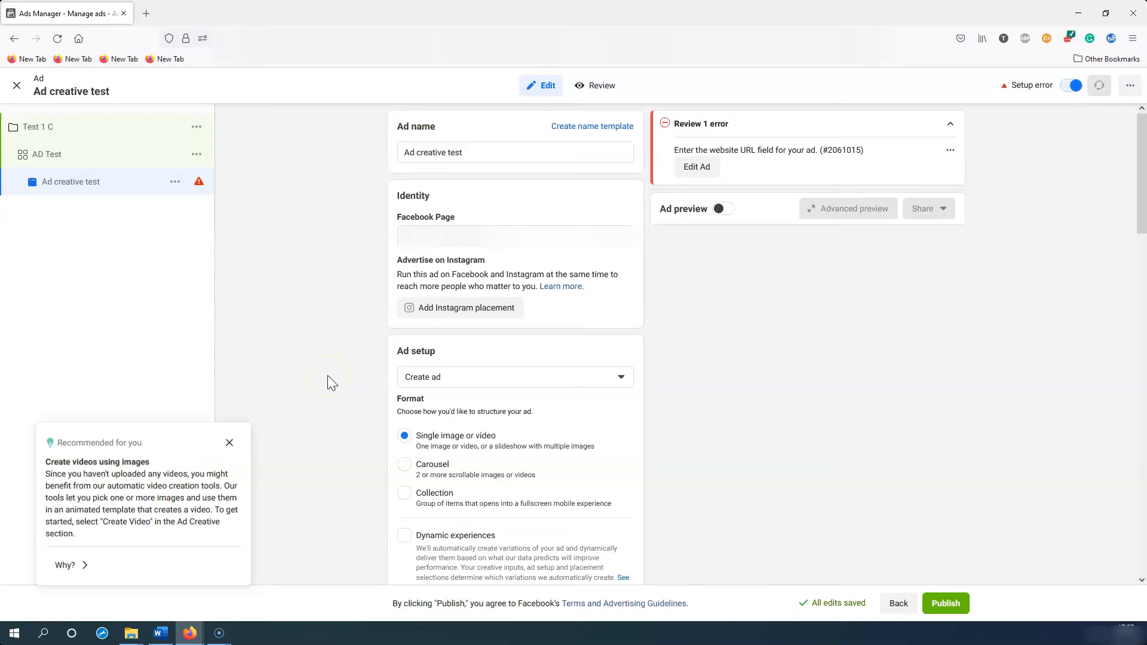
{"action": "left_click", "coordinate": [230, 444]}
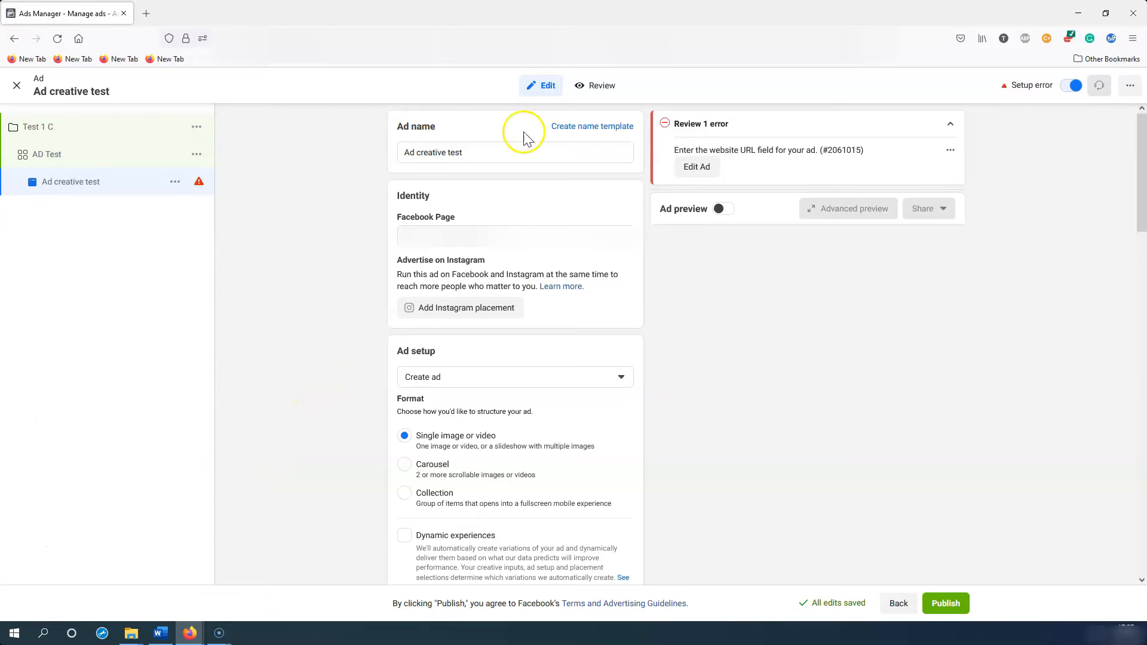
{"action": "left_click", "coordinate": [515, 152]}
{"action": "key", "text": "ctrl+a"}
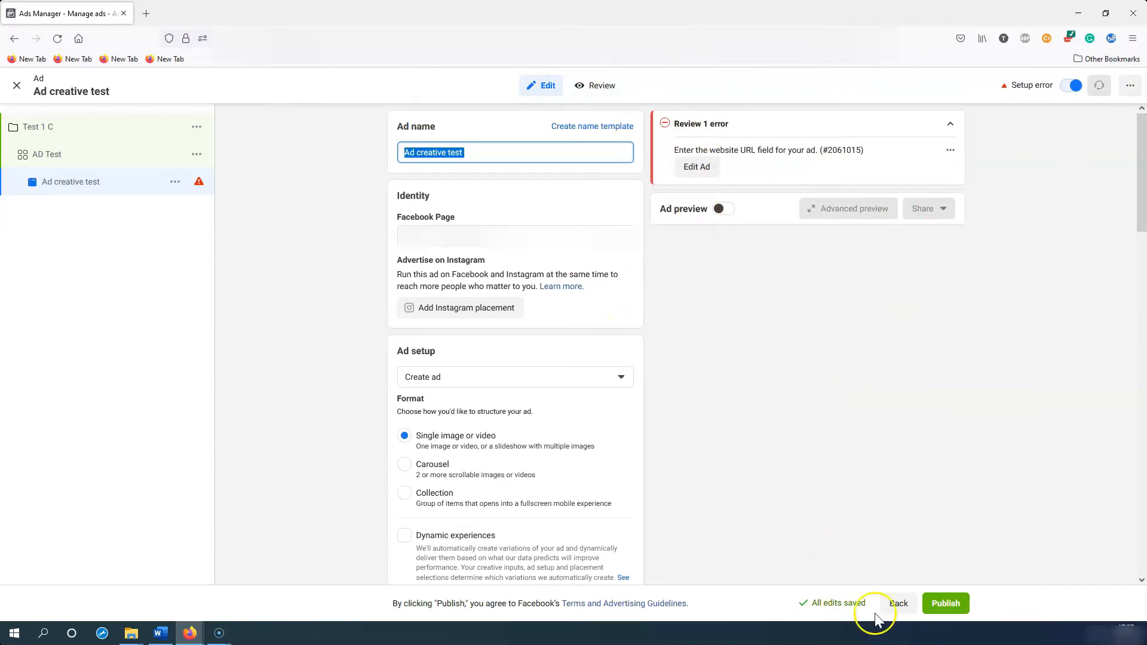
{"action": "left_click", "coordinate": [897, 603]}
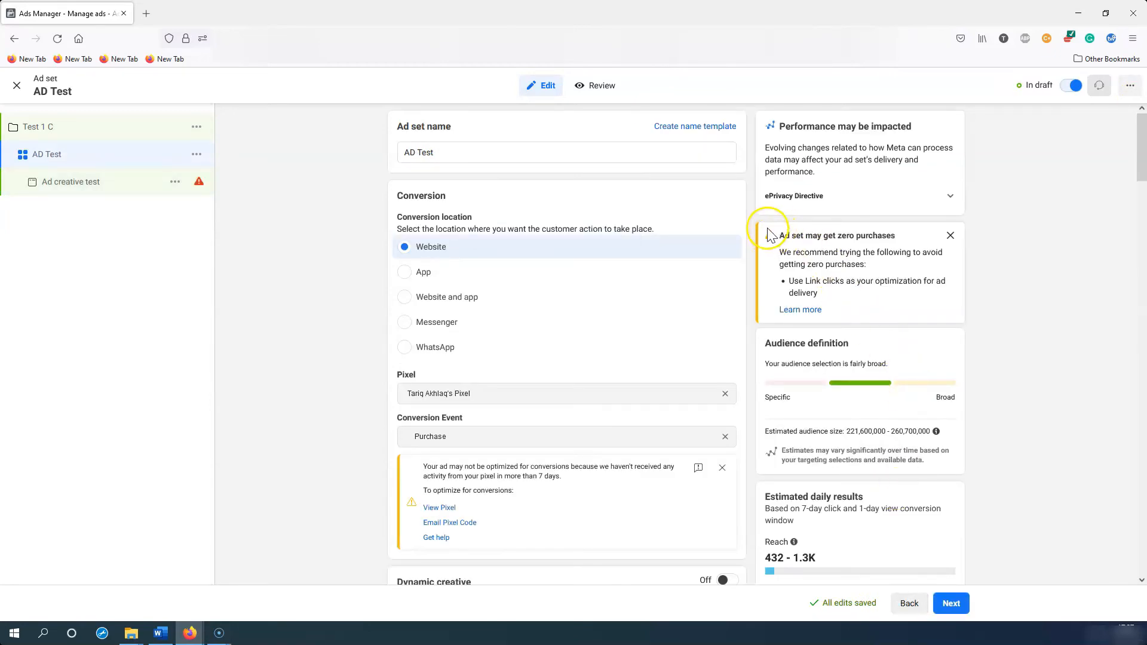
{"action": "left_click_drag", "start_coordinate": [775, 235], "coordinate": [898, 242]}
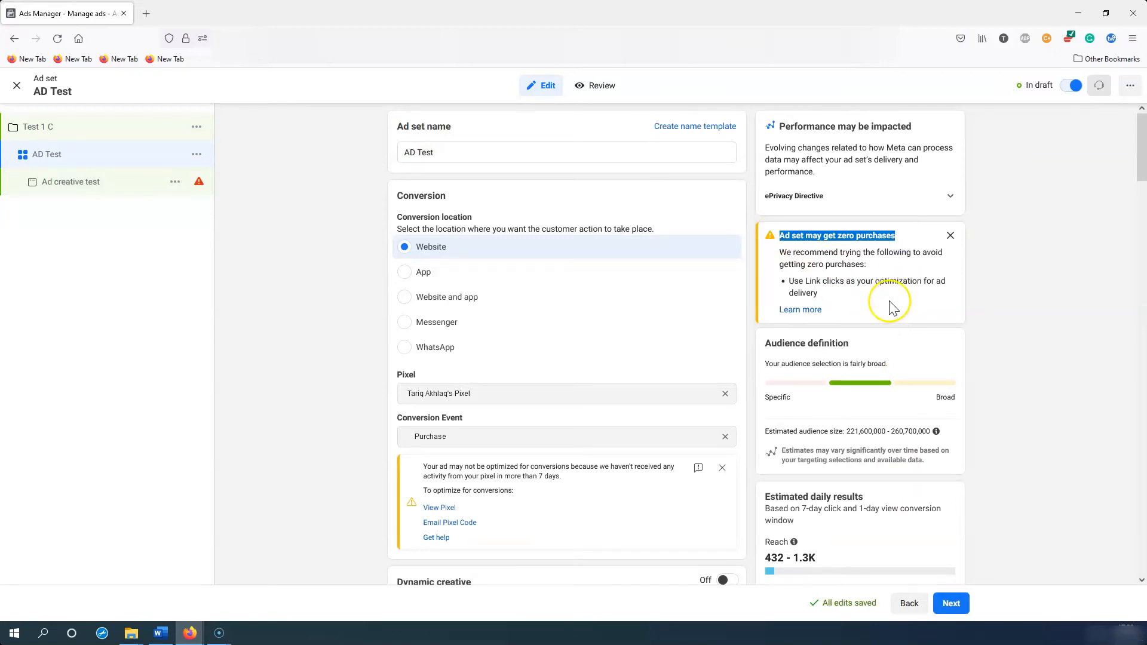
{"action": "left_click_drag", "start_coordinate": [892, 307], "coordinate": [779, 259]}
{"action": "left_click", "coordinate": [929, 317]}
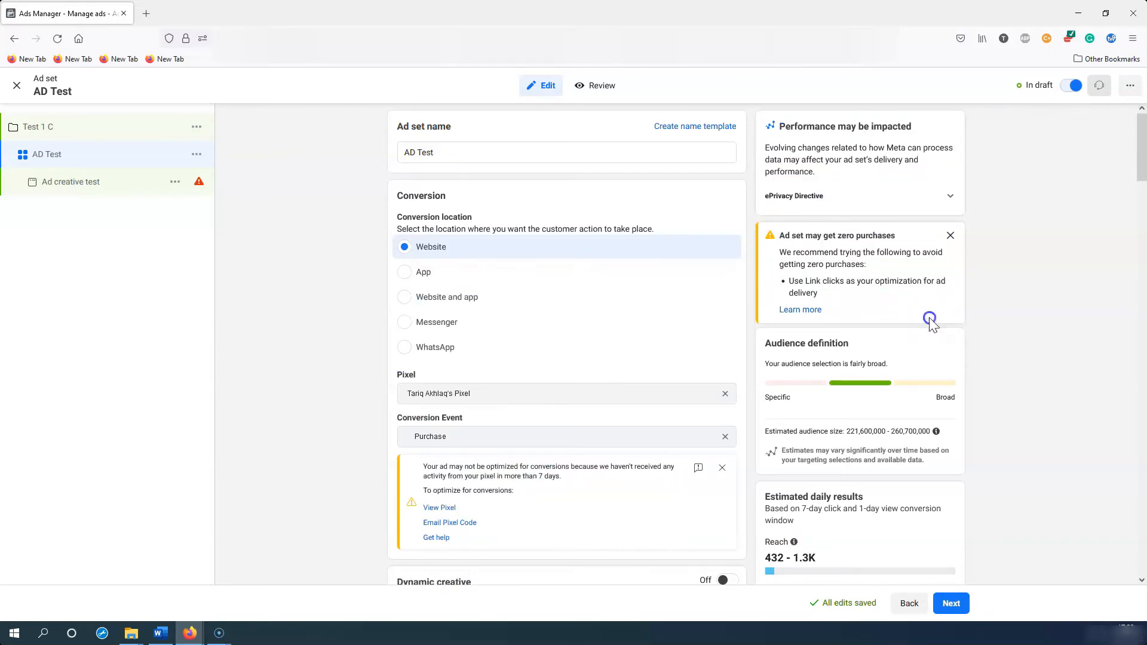
{"action": "scroll", "coordinate": [997, 418], "scroll_direction": "down", "scroll_amount": 2}
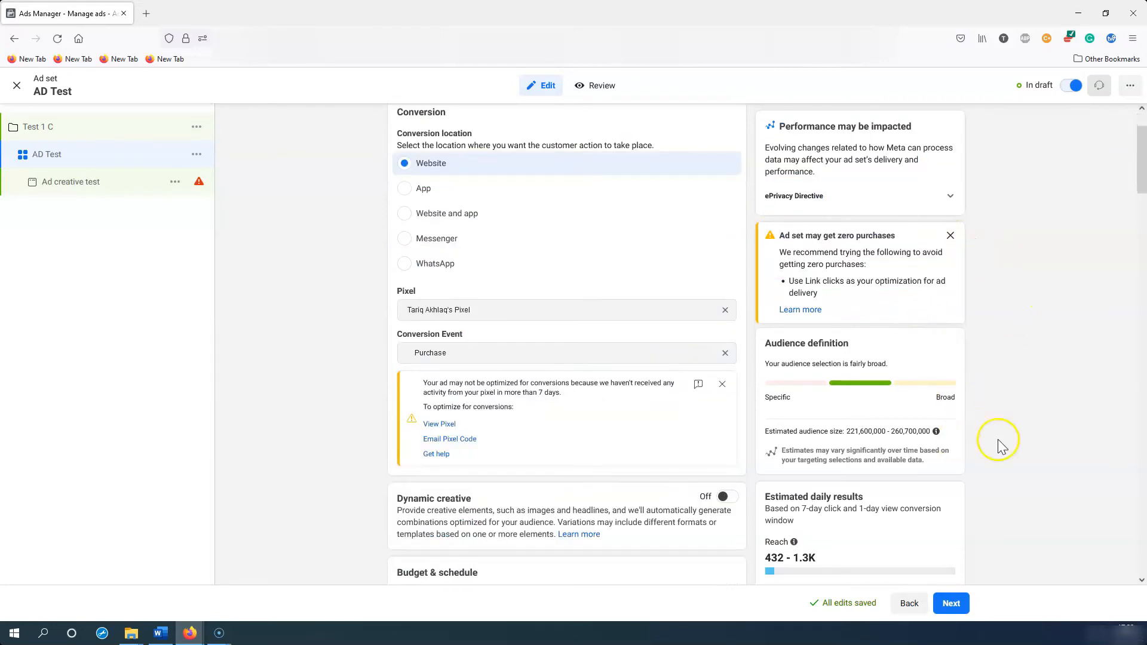
{"action": "left_click", "coordinate": [954, 604]}
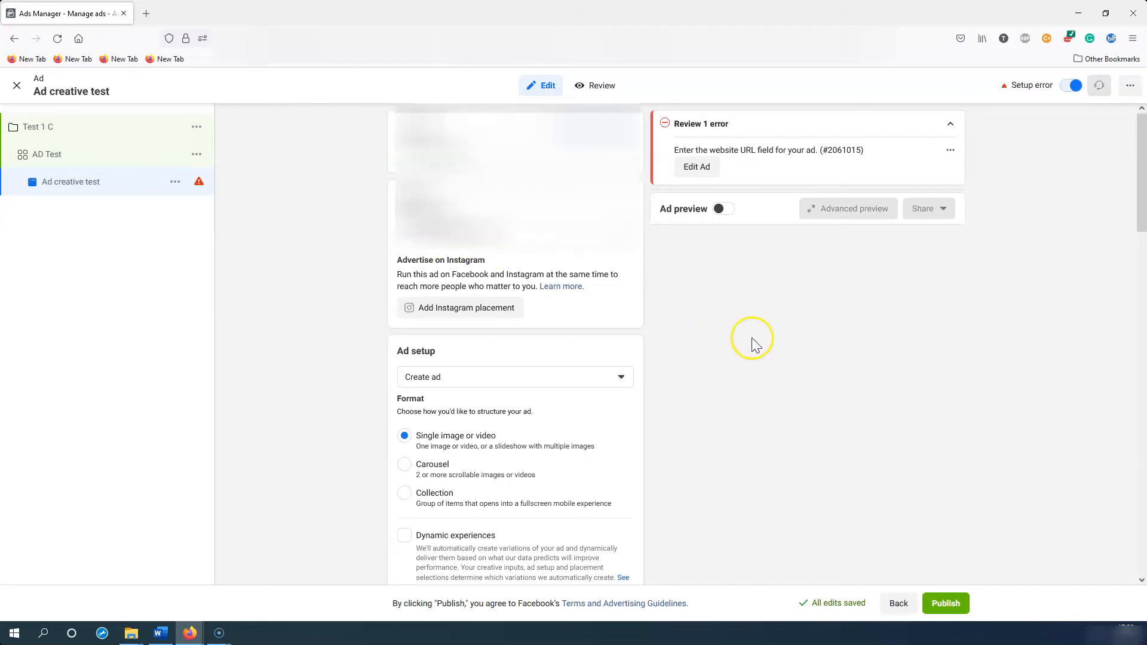
{"action": "scroll", "coordinate": [754, 344], "scroll_direction": "down", "scroll_amount": 3}
{"action": "scroll", "coordinate": [751, 338], "scroll_direction": "down", "scroll_amount": 2}
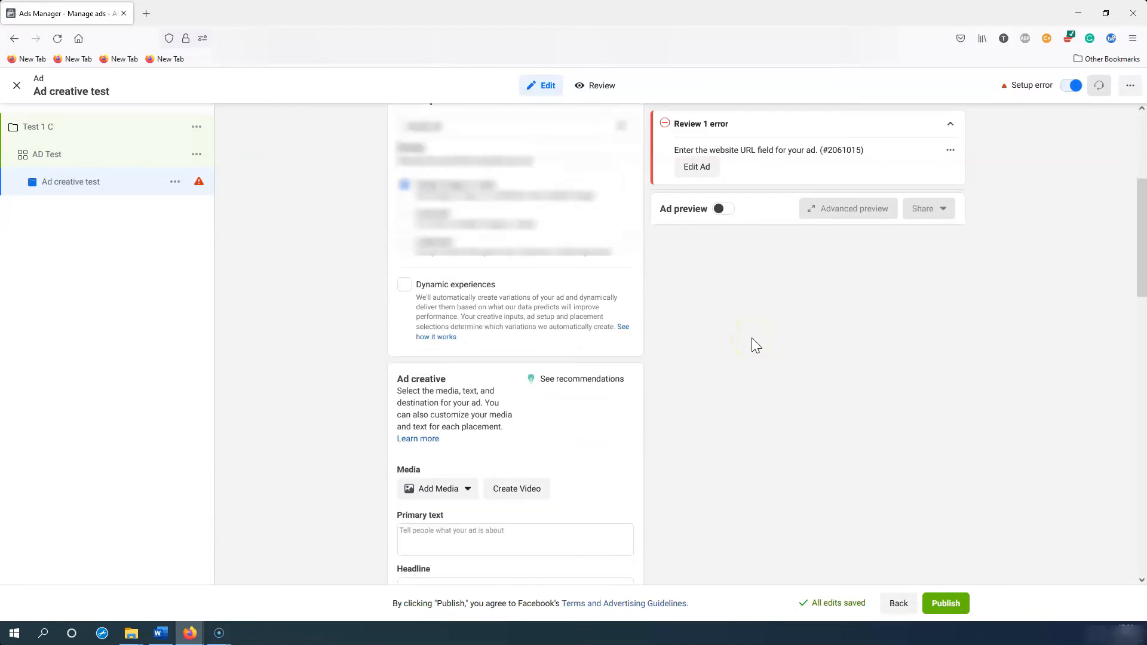
{"action": "left_click", "coordinate": [597, 126]}
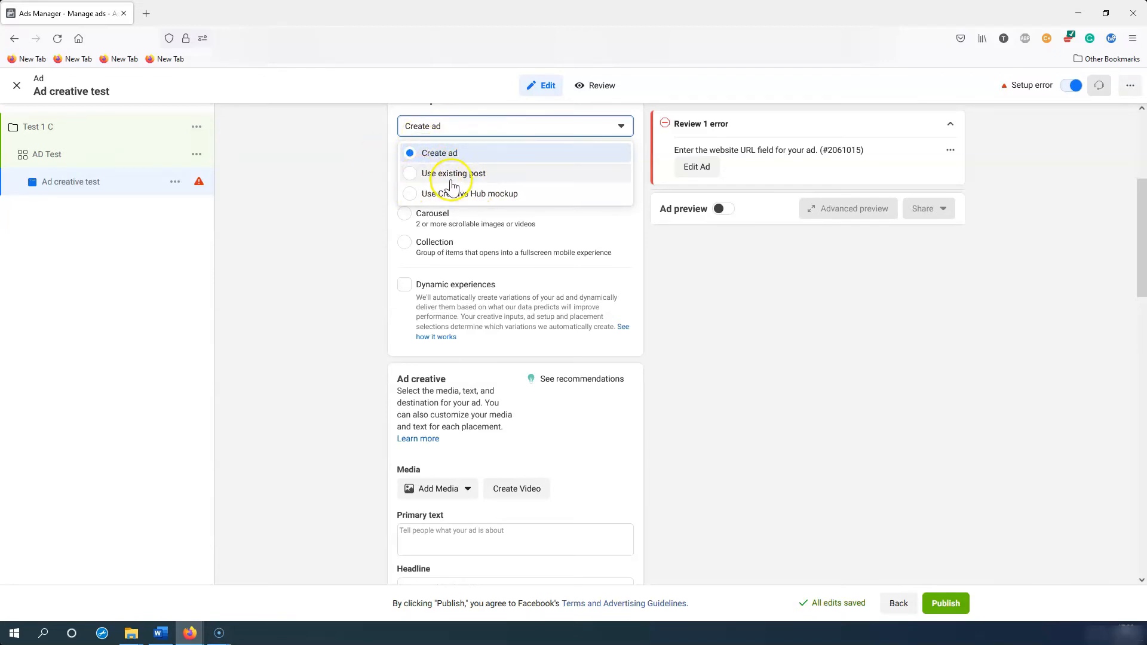
{"action": "left_click", "coordinate": [731, 334]}
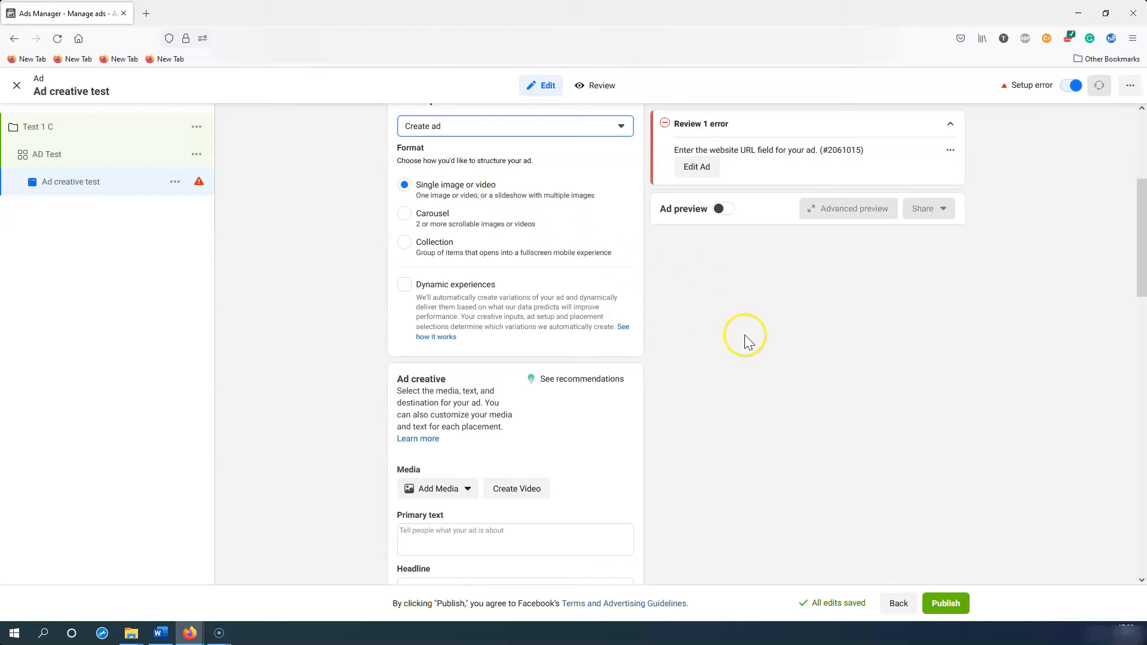
{"action": "scroll", "coordinate": [744, 334], "scroll_direction": "down", "scroll_amount": 2}
{"action": "scroll", "coordinate": [744, 334], "scroll_direction": "up", "scroll_amount": 2}
{"action": "left_click", "coordinate": [721, 208]}
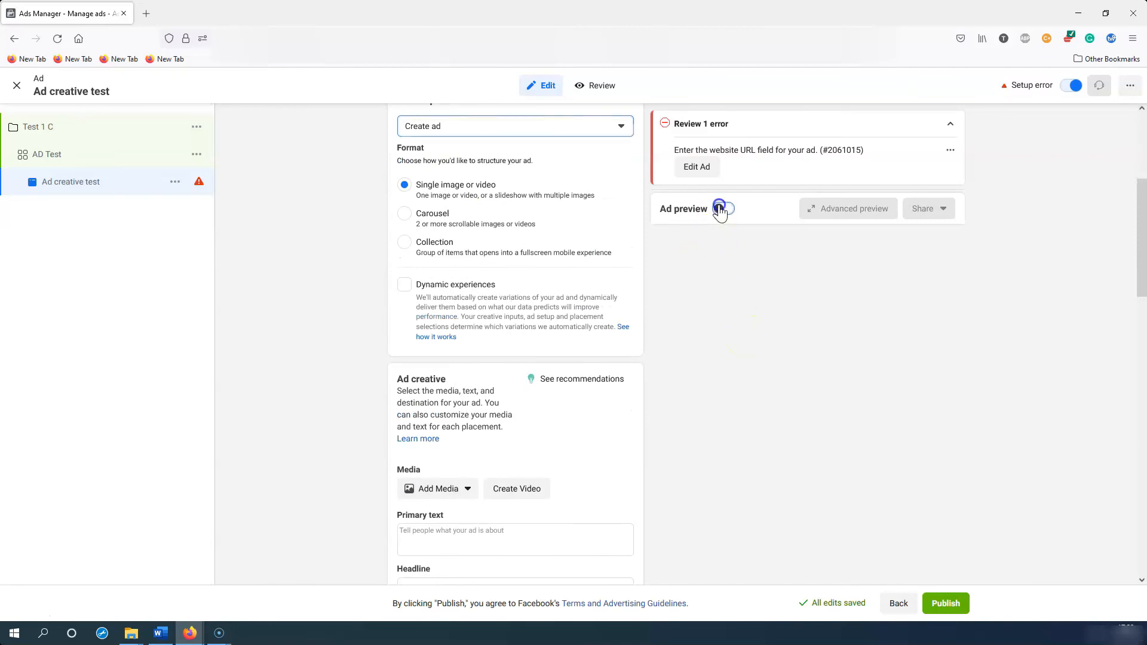
{"action": "left_click", "coordinate": [721, 209]}
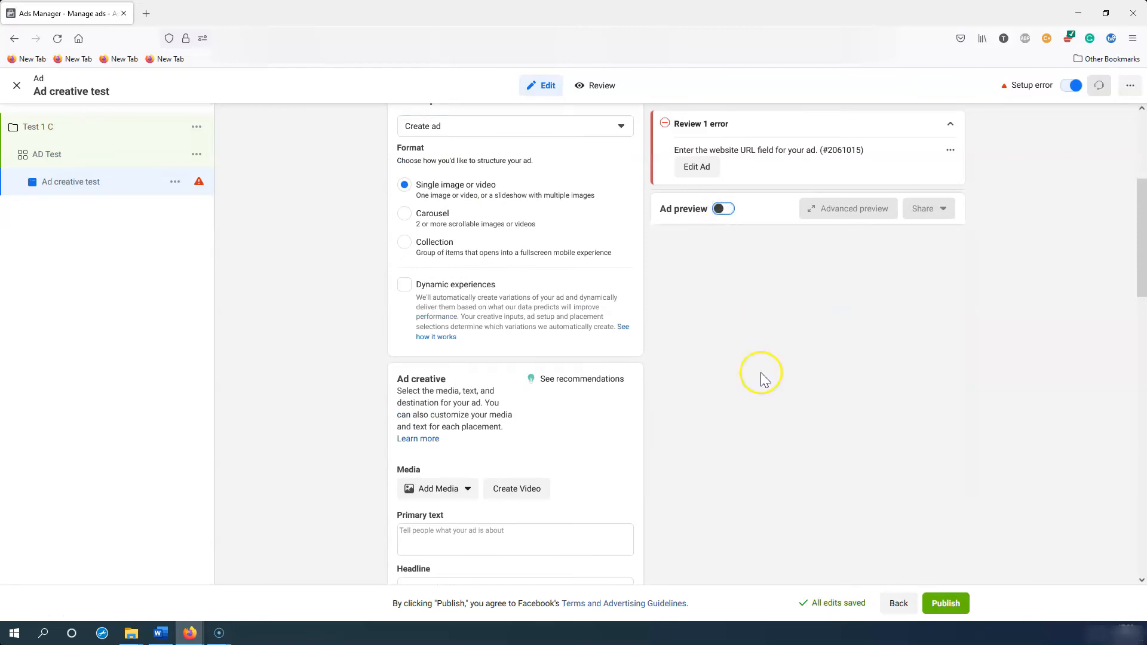
{"action": "scroll", "coordinate": [761, 372], "scroll_direction": "down", "scroll_amount": 4}
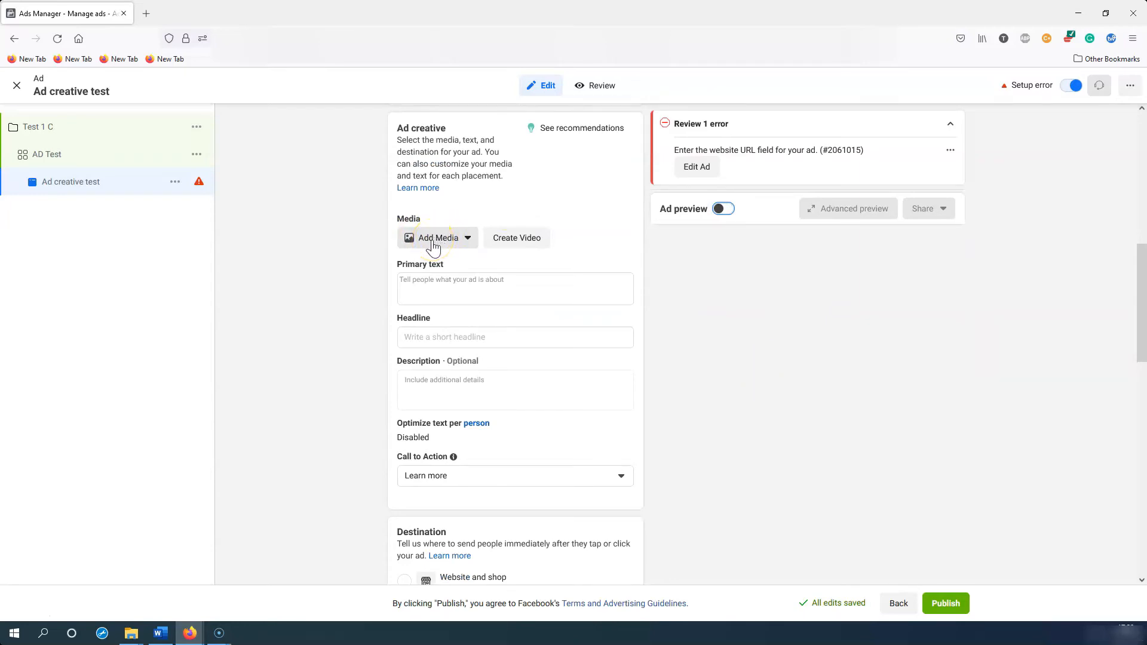
{"action": "left_click", "coordinate": [428, 288]}
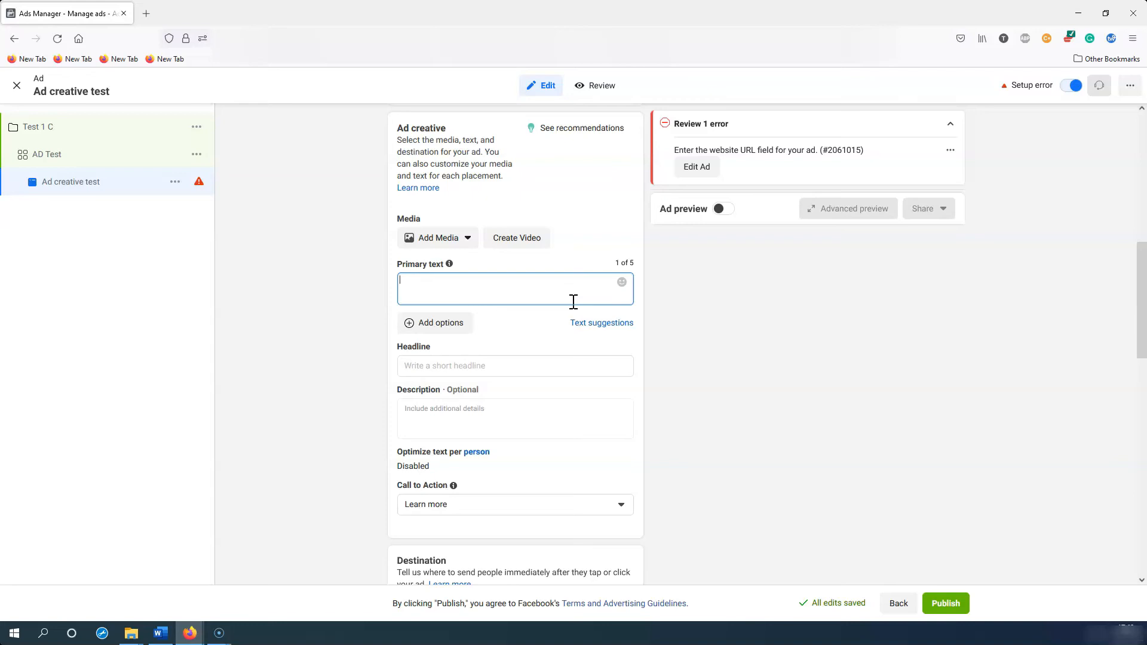
{"action": "left_click", "coordinate": [578, 368]}
{"action": "left_click", "coordinate": [661, 367]}
{"action": "scroll", "coordinate": [662, 367], "scroll_direction": "down", "scroll_amount": 2}
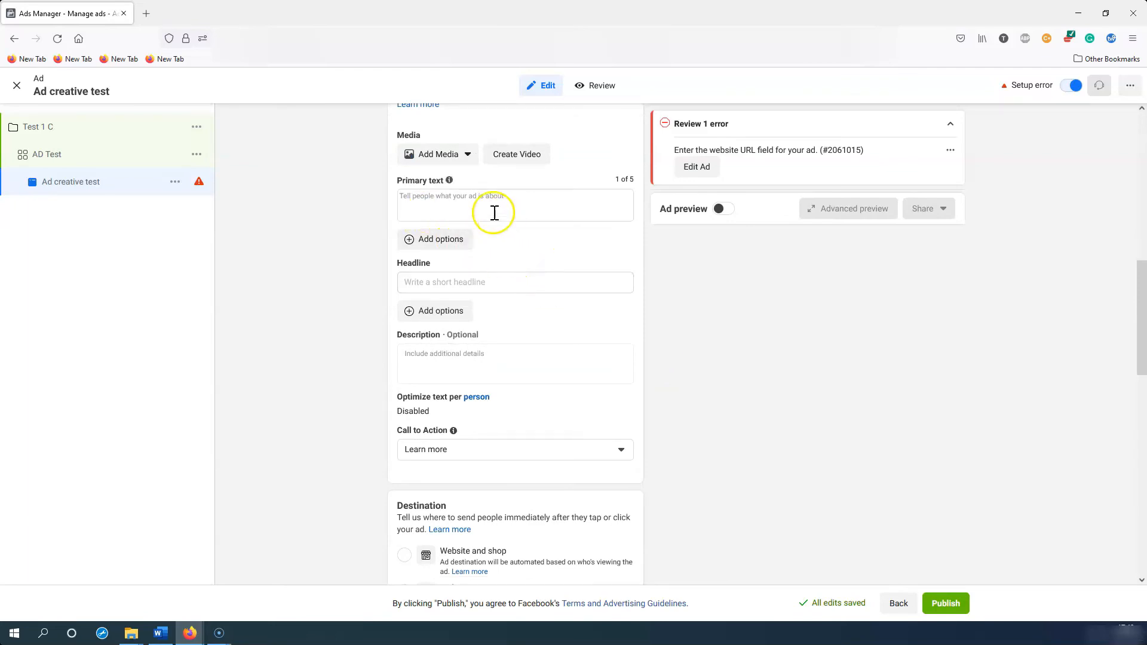
{"action": "scroll", "coordinate": [698, 359], "scroll_direction": "down", "scroll_amount": 2}
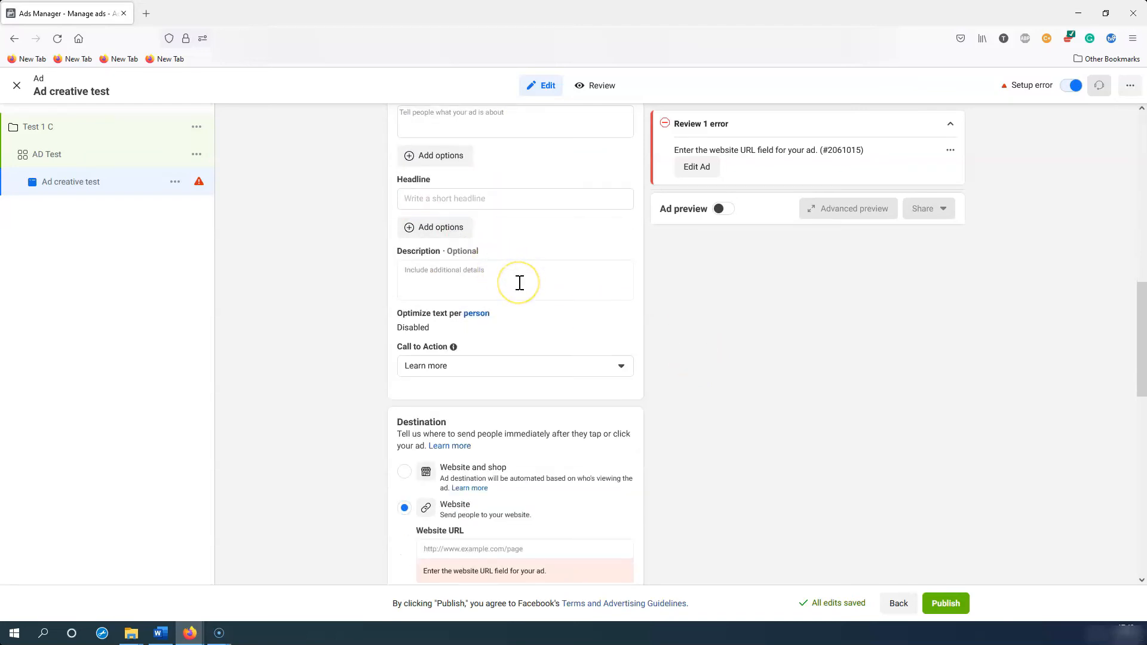
{"action": "scroll", "coordinate": [627, 301], "scroll_direction": "down", "scroll_amount": 2}
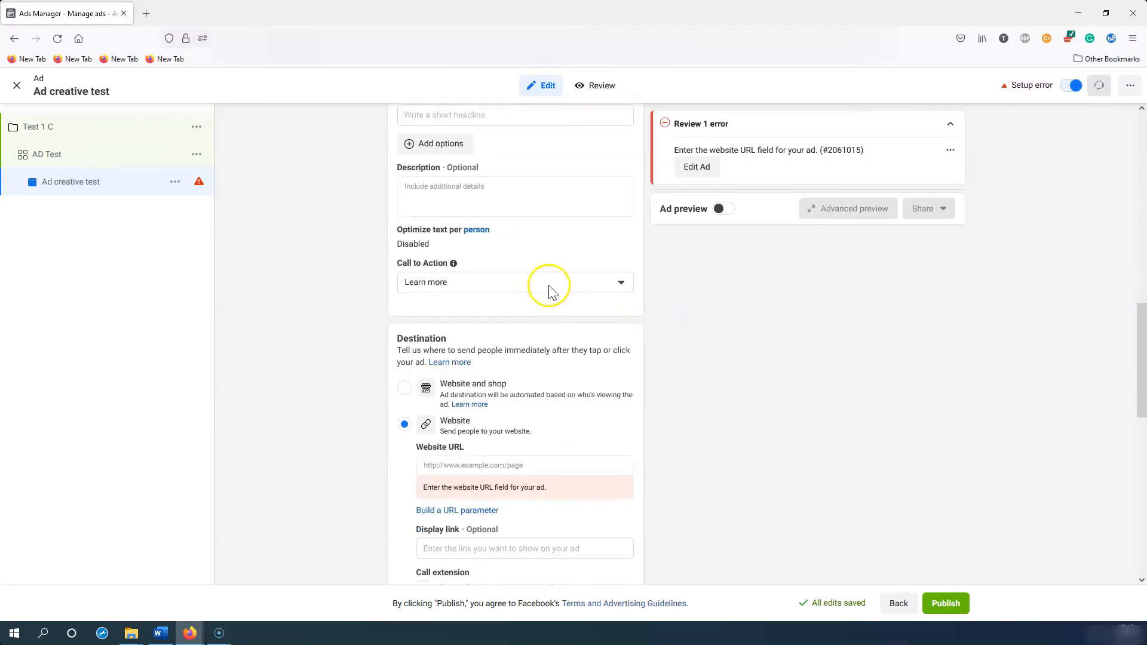
{"action": "left_click", "coordinate": [544, 286]}
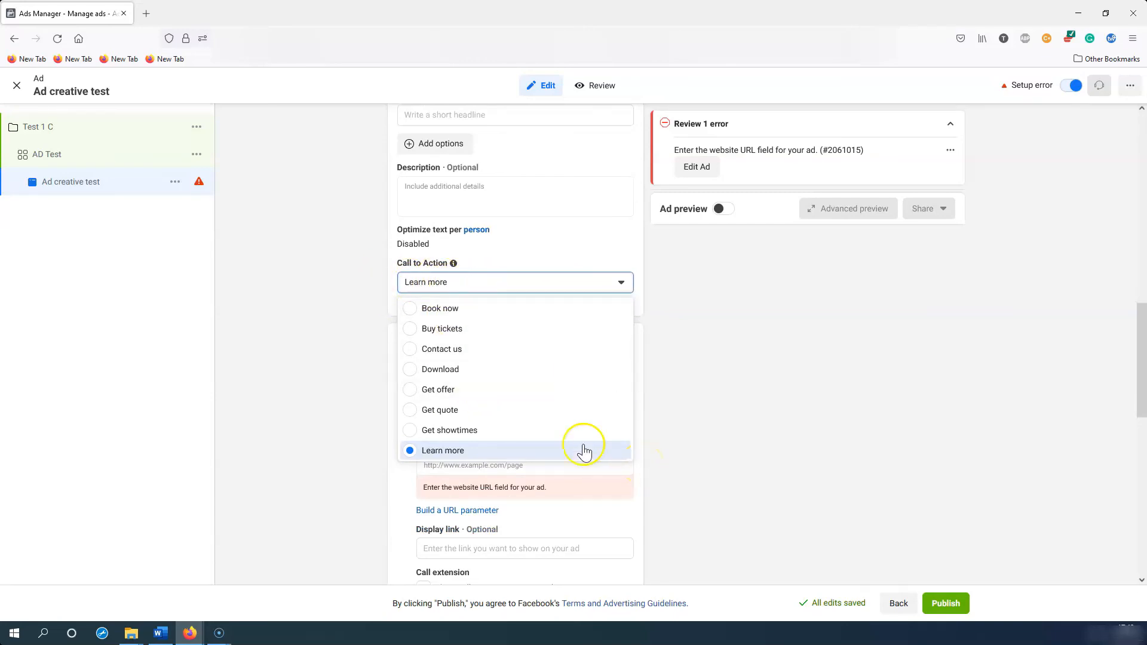
{"action": "left_click", "coordinate": [693, 363]}
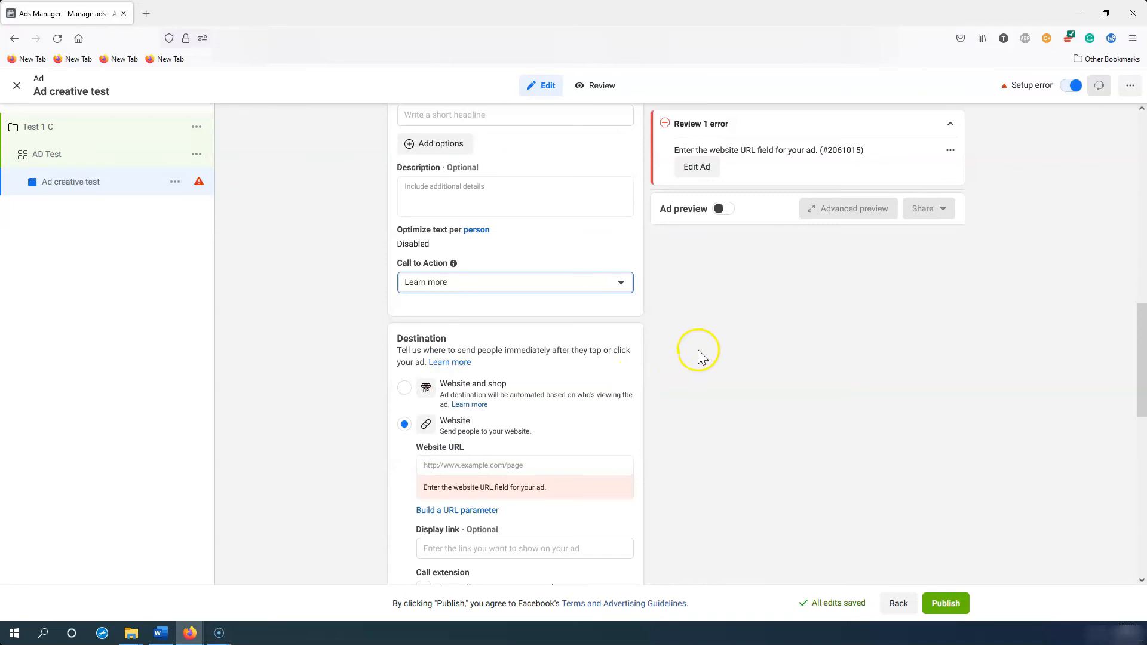
{"action": "scroll", "coordinate": [697, 349], "scroll_direction": "down", "scroll_amount": 3}
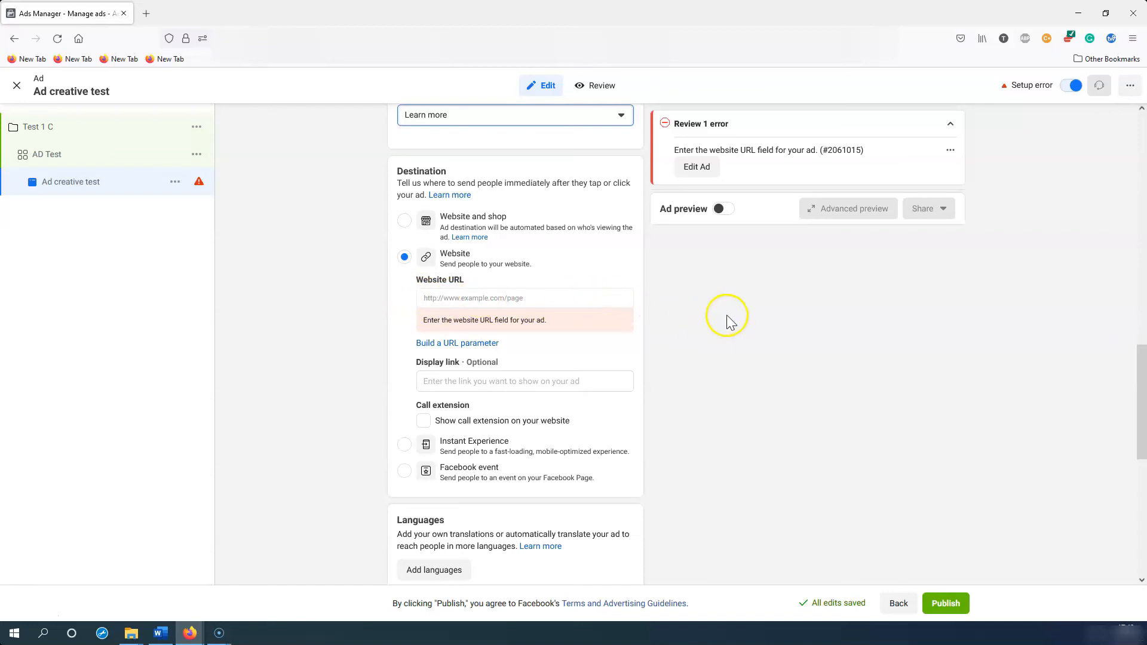
{"action": "scroll", "coordinate": [726, 314], "scroll_direction": "down", "scroll_amount": 2}
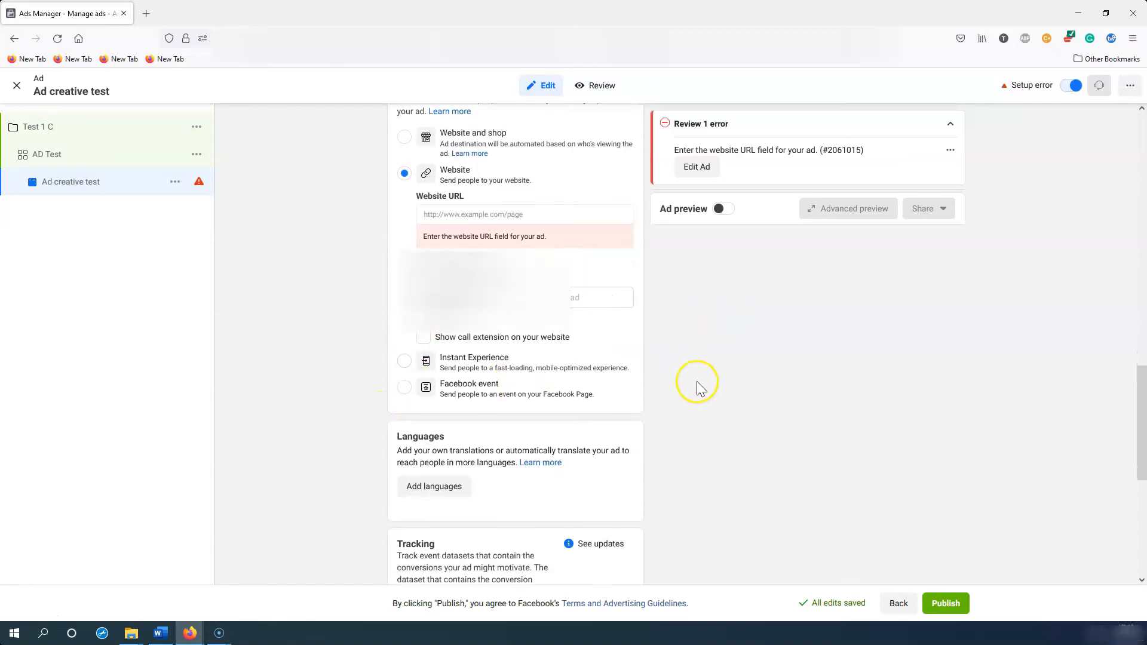
{"action": "scroll", "coordinate": [699, 387], "scroll_direction": "down", "scroll_amount": 5}
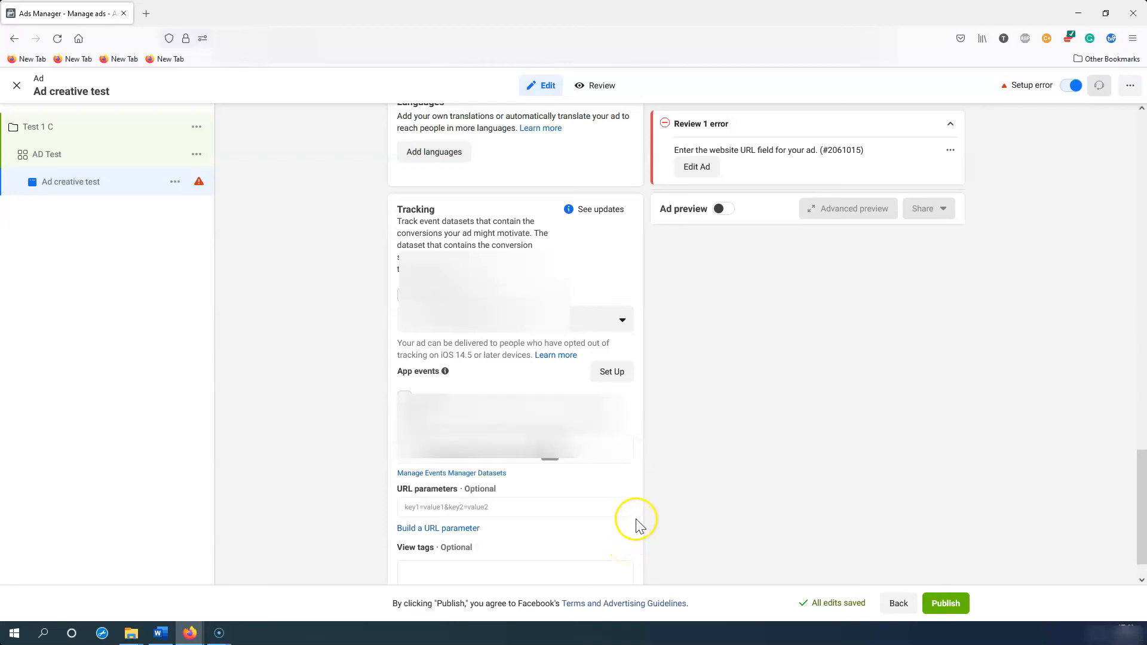
{"action": "scroll", "coordinate": [635, 522], "scroll_direction": "down", "scroll_amount": 1}
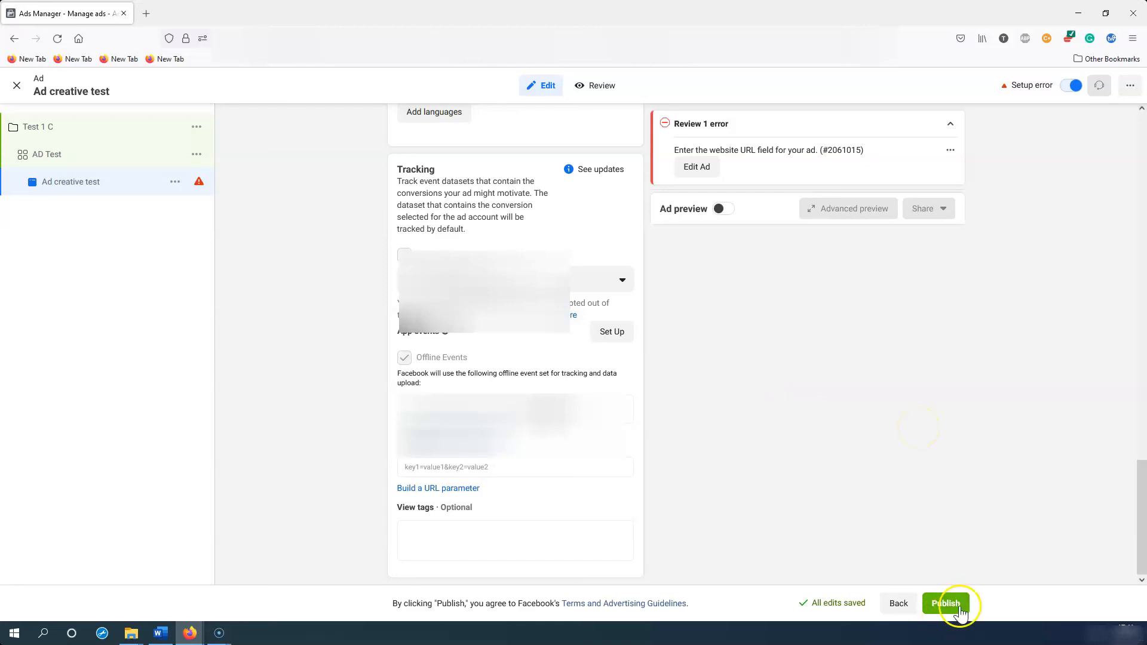
{"action": "left_click", "coordinate": [941, 605]}
{"action": "left_click", "coordinate": [708, 313]}
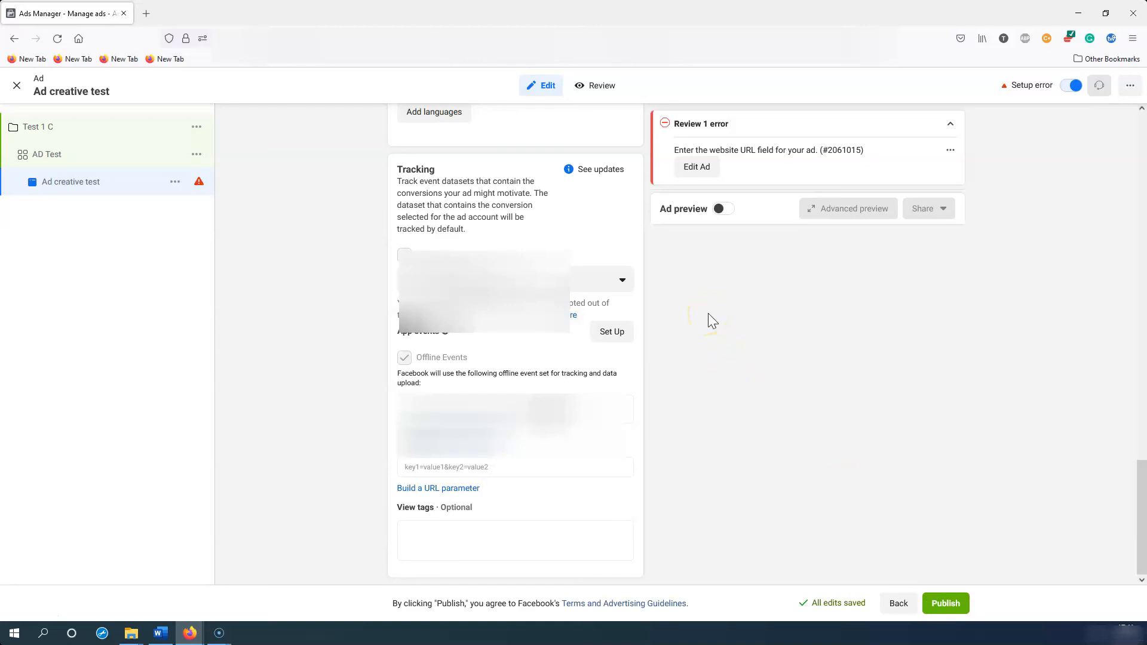